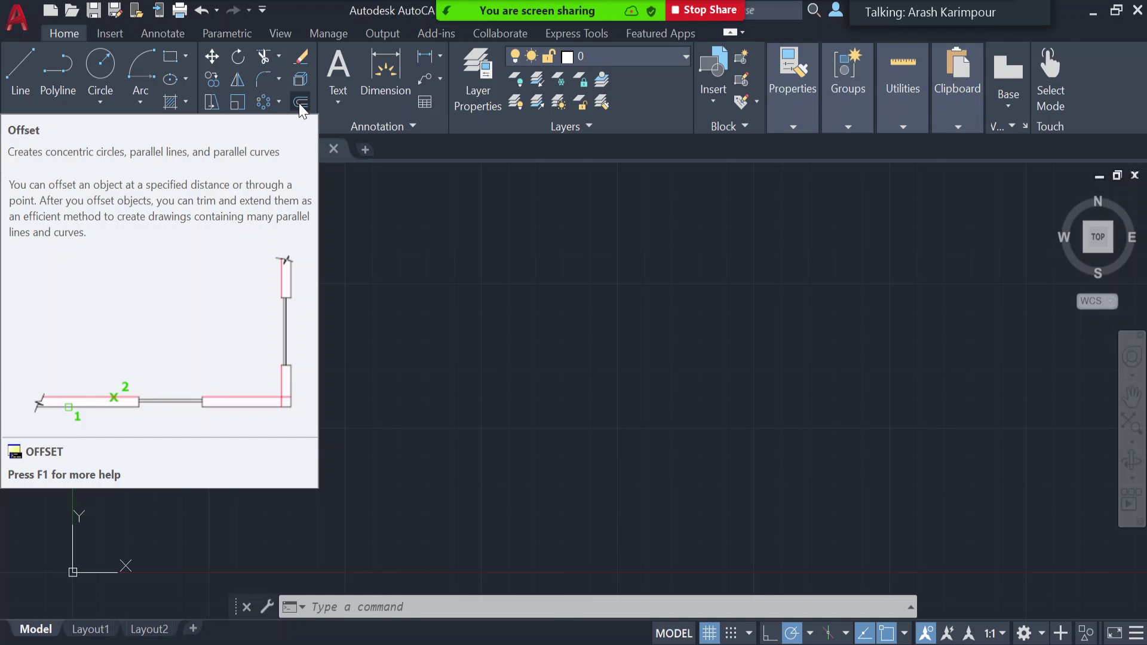
# - Start the OFFSET command in the empty Drawing2
pyautogui.click(300, 104)
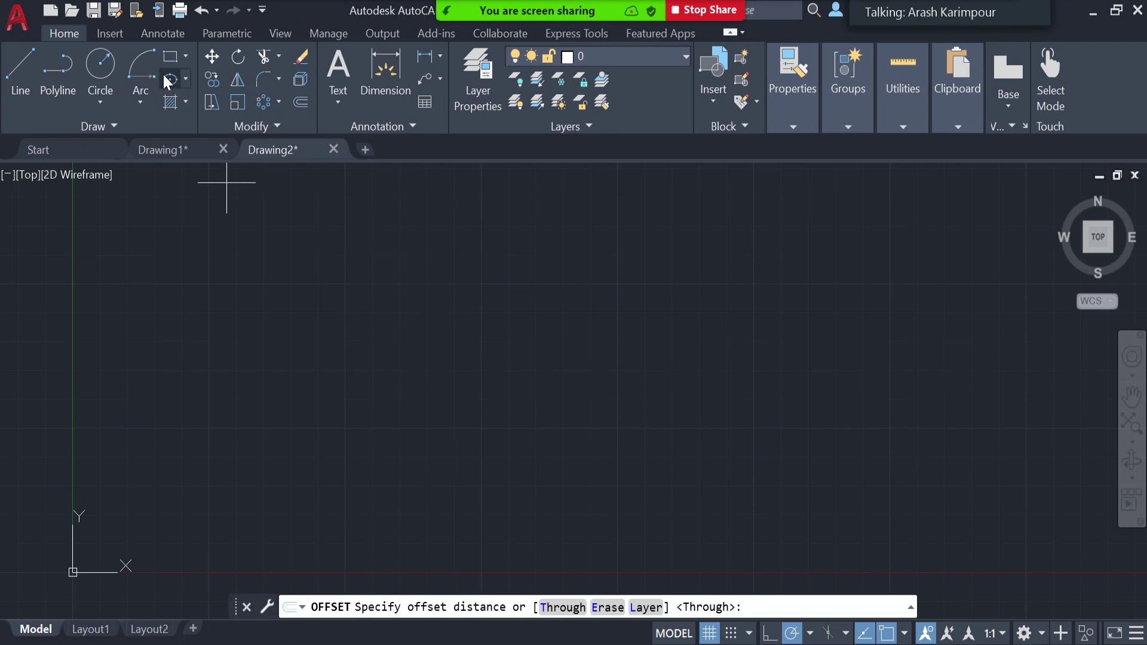
# - Draw a rectangle in the lower-left of the drawing area instead of offsetting
pyautogui.click(170, 57)
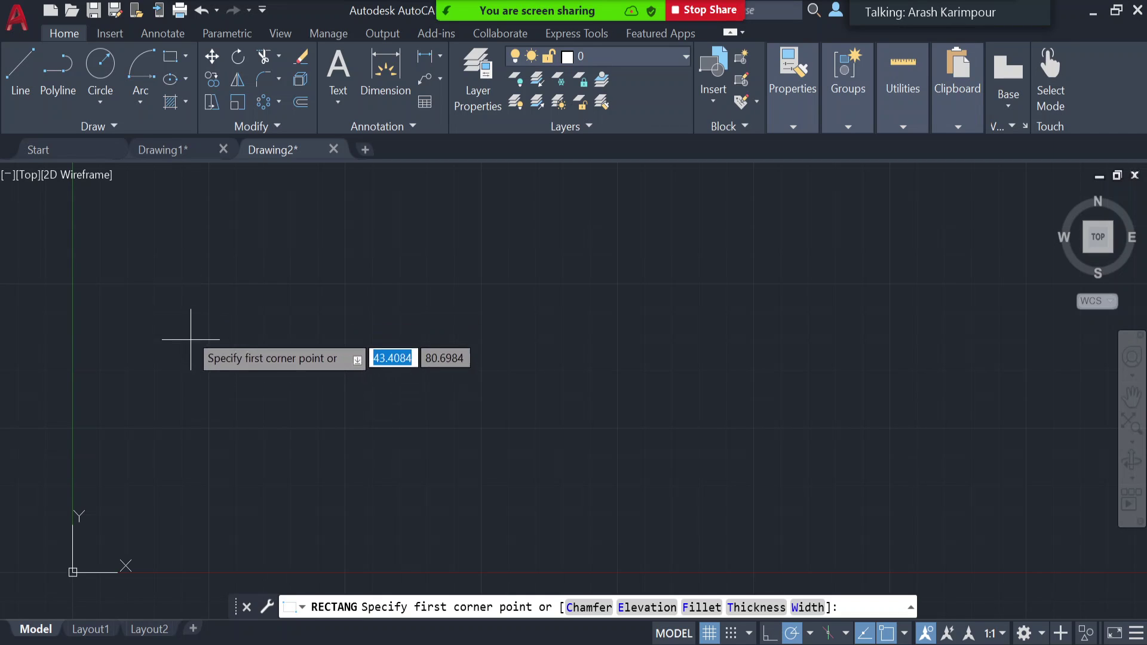
pyautogui.click(184, 454)
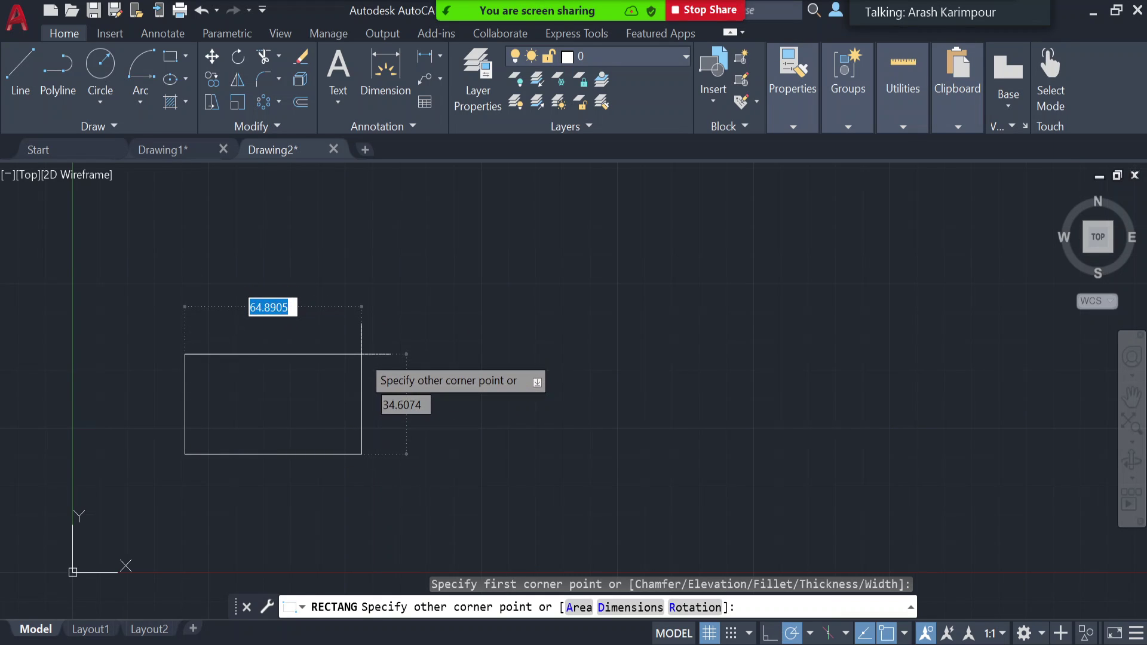
pyautogui.click(362, 355)
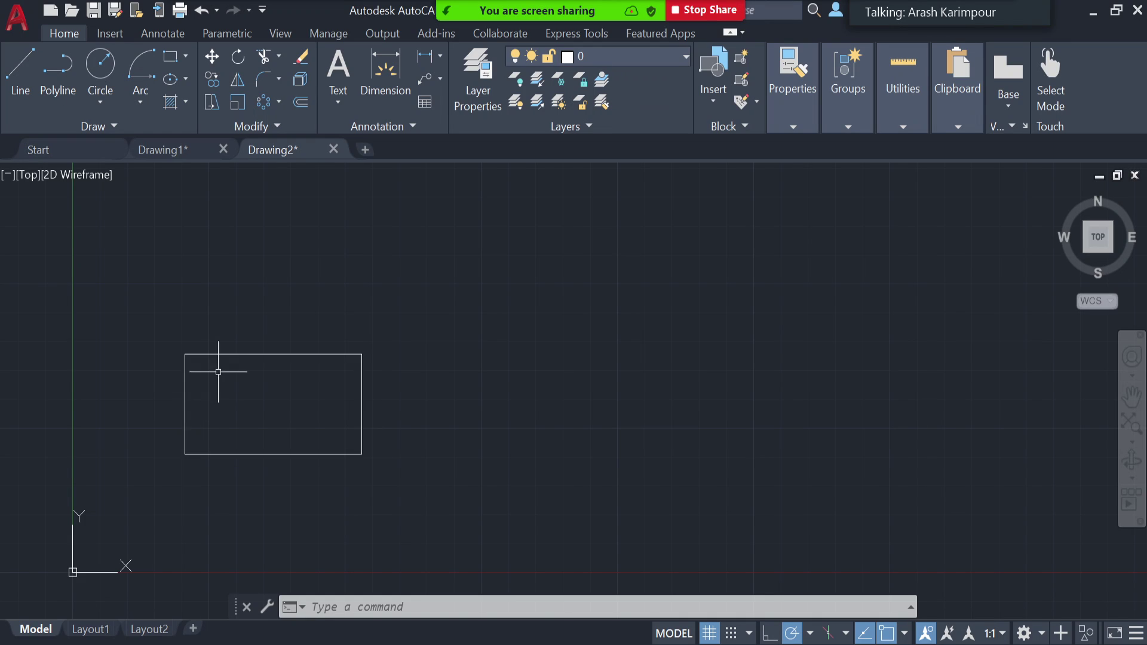
# - Offset the rectangle 10 units inward to create a nested inner copy
pyautogui.click(301, 103)
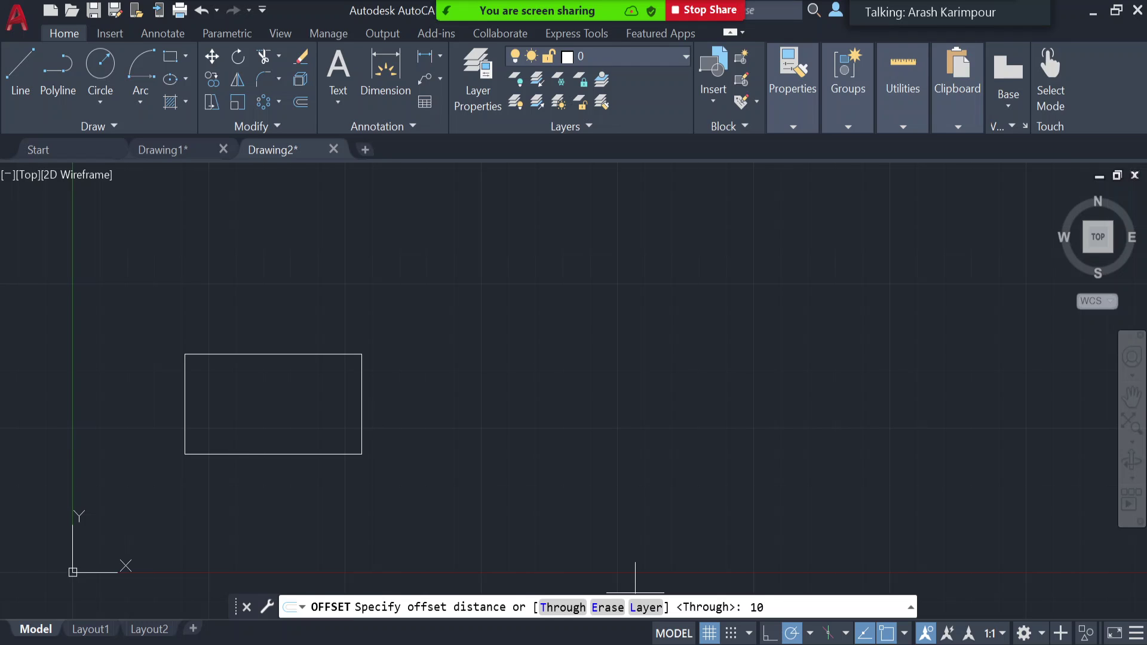
pyautogui.press('Return')
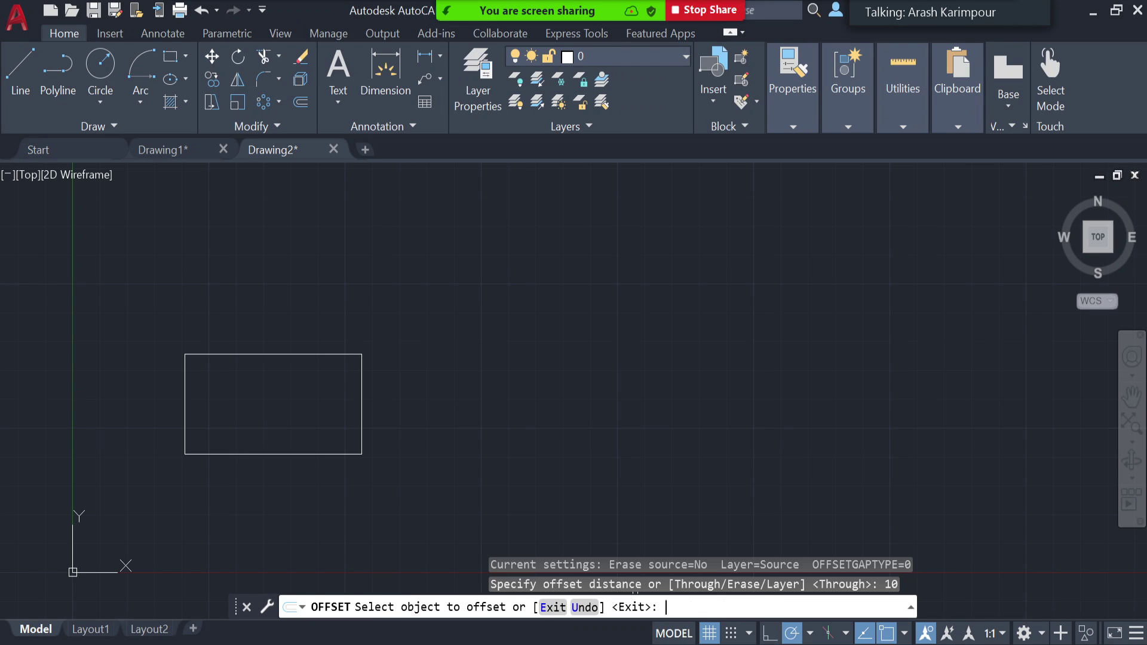
pyautogui.click(291, 456)
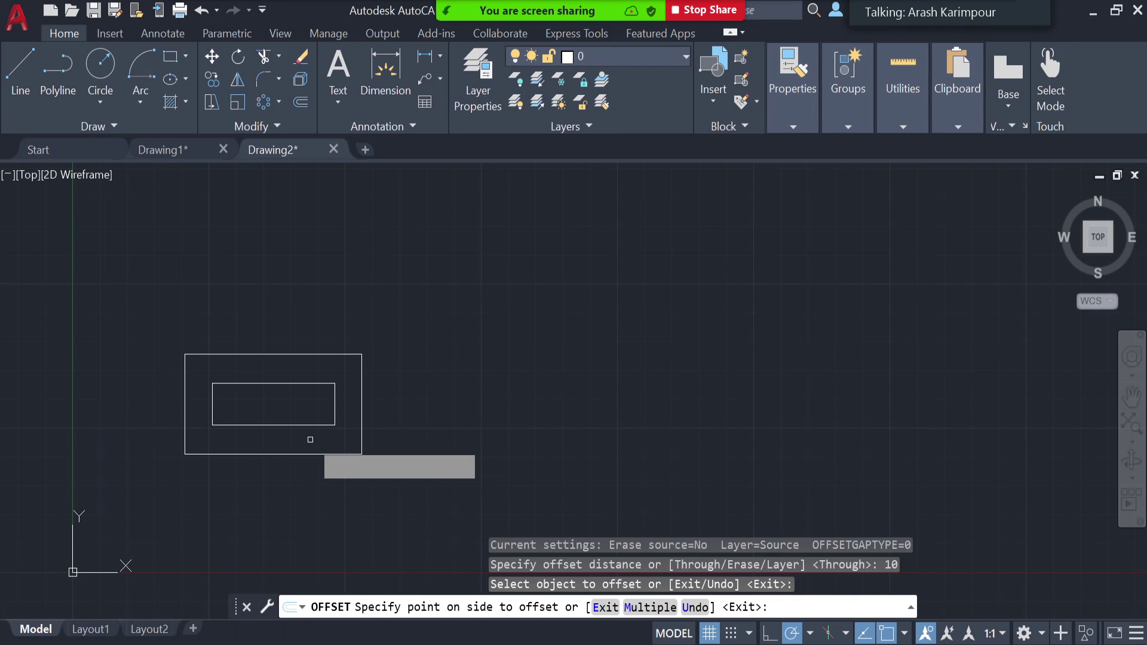
pyautogui.click(308, 439)
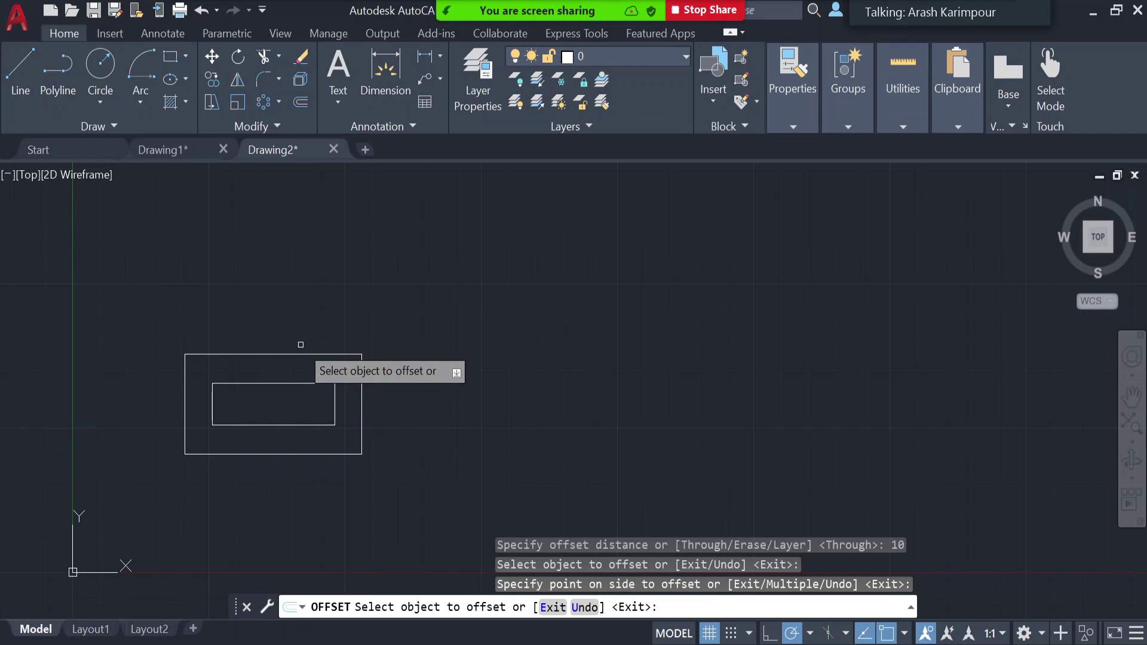
pyautogui.click(295, 383)
# - Erase the inner rectangle and restart Offset with a distance of 5
pyautogui.press('Escape')
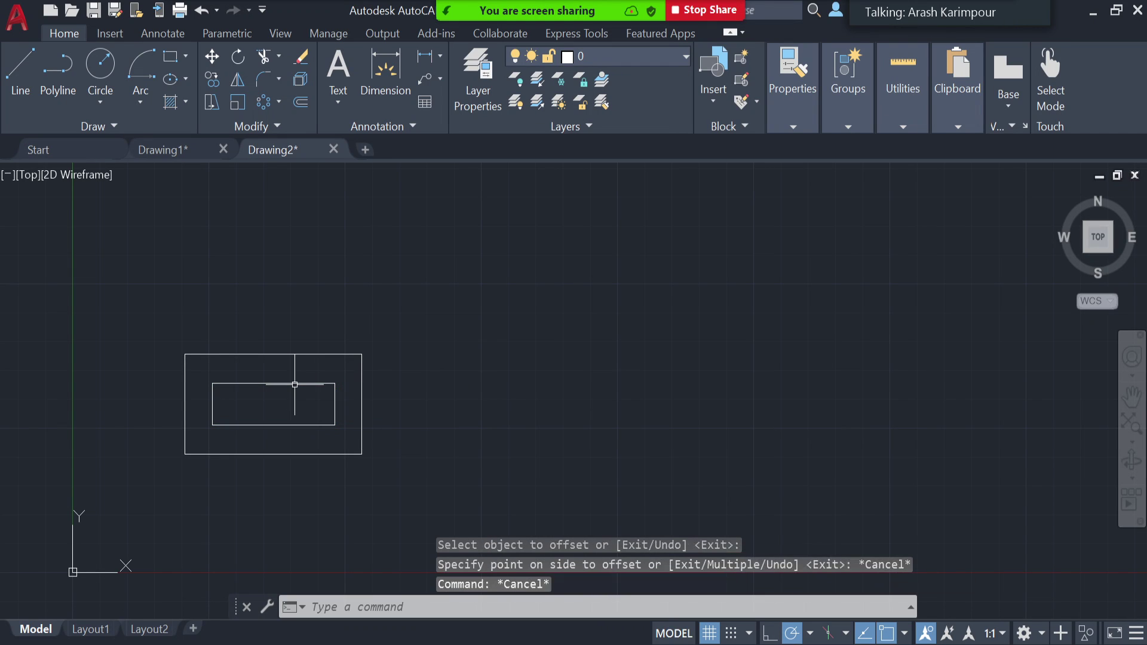
pyautogui.click(316, 382)
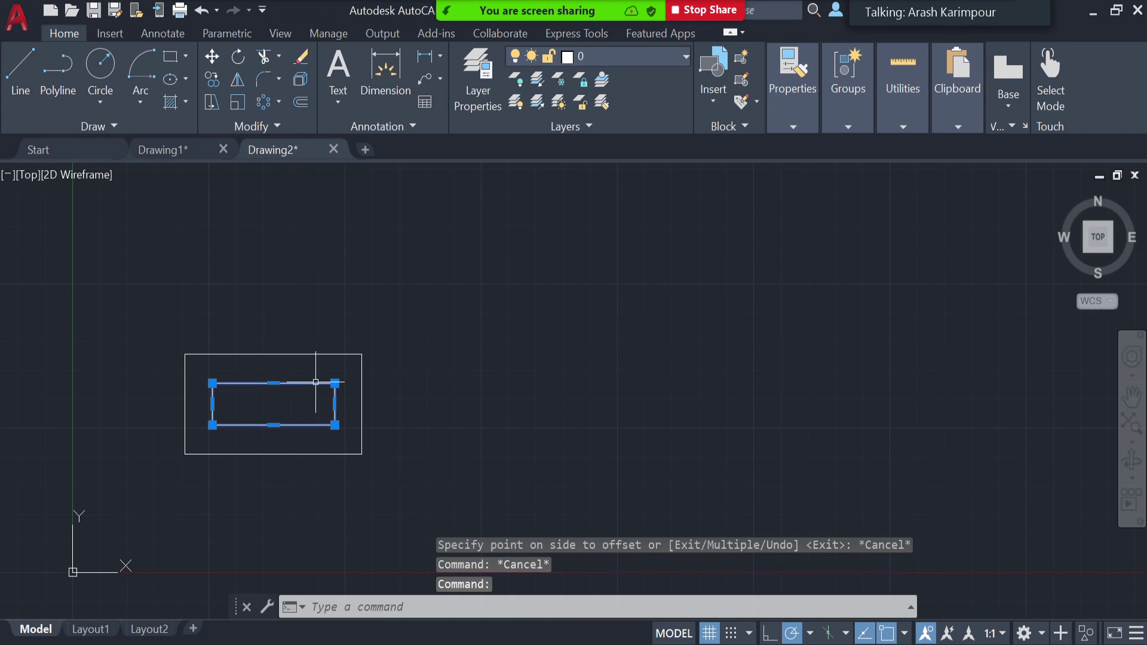
pyautogui.press('Delete')
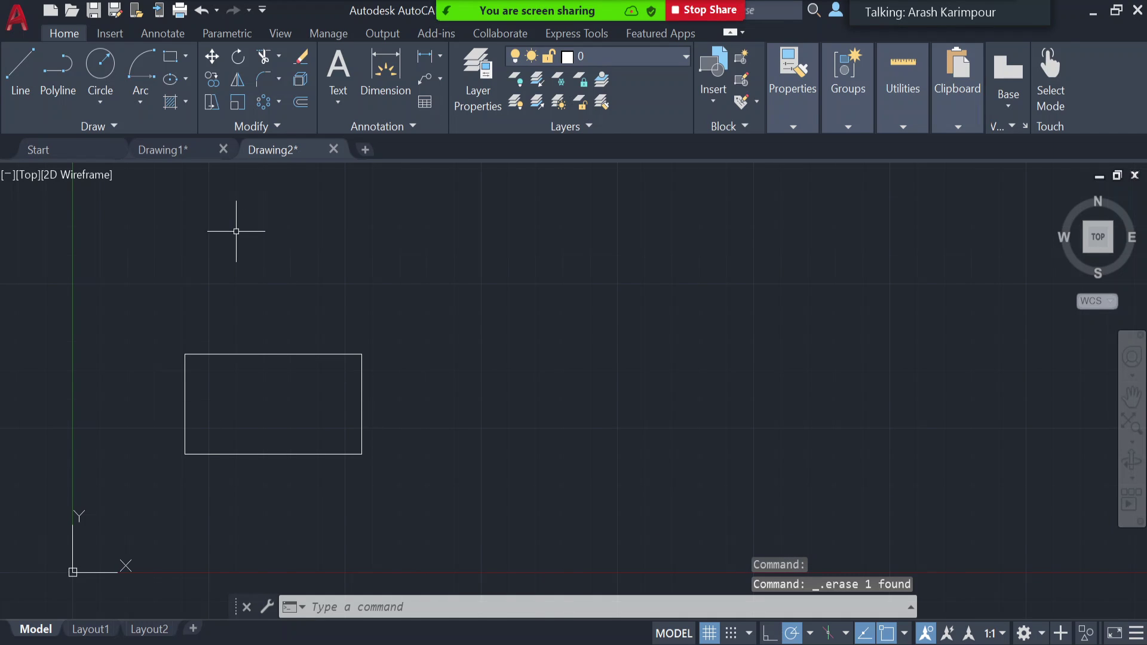
pyautogui.click(298, 102)
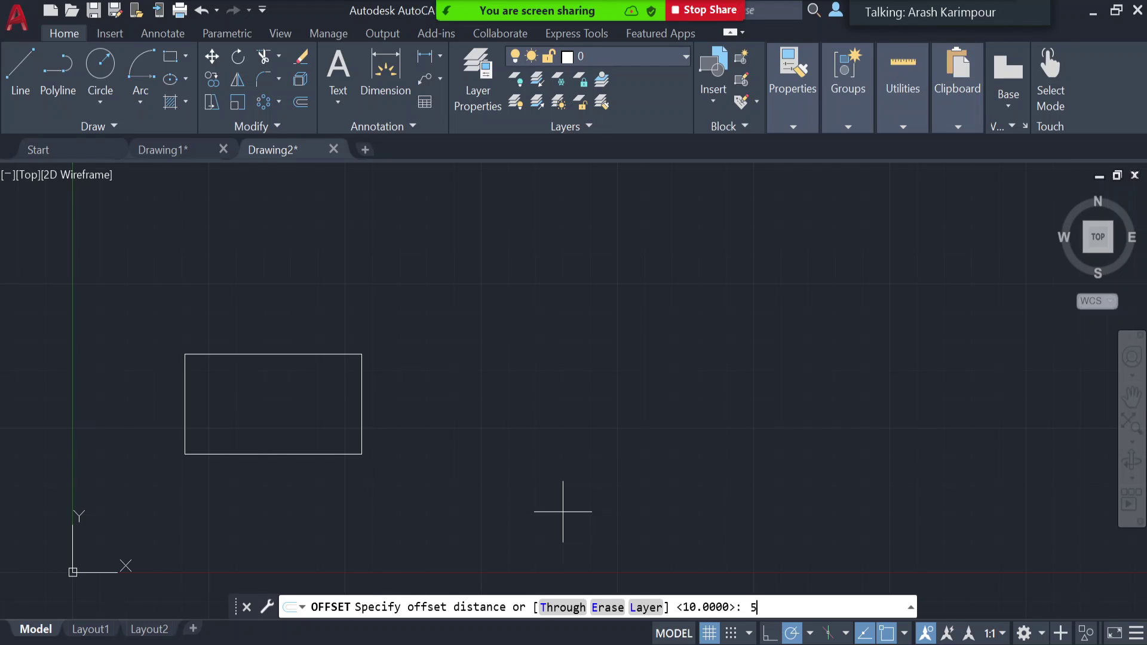
pyautogui.write('5')
pyautogui.press('Return')
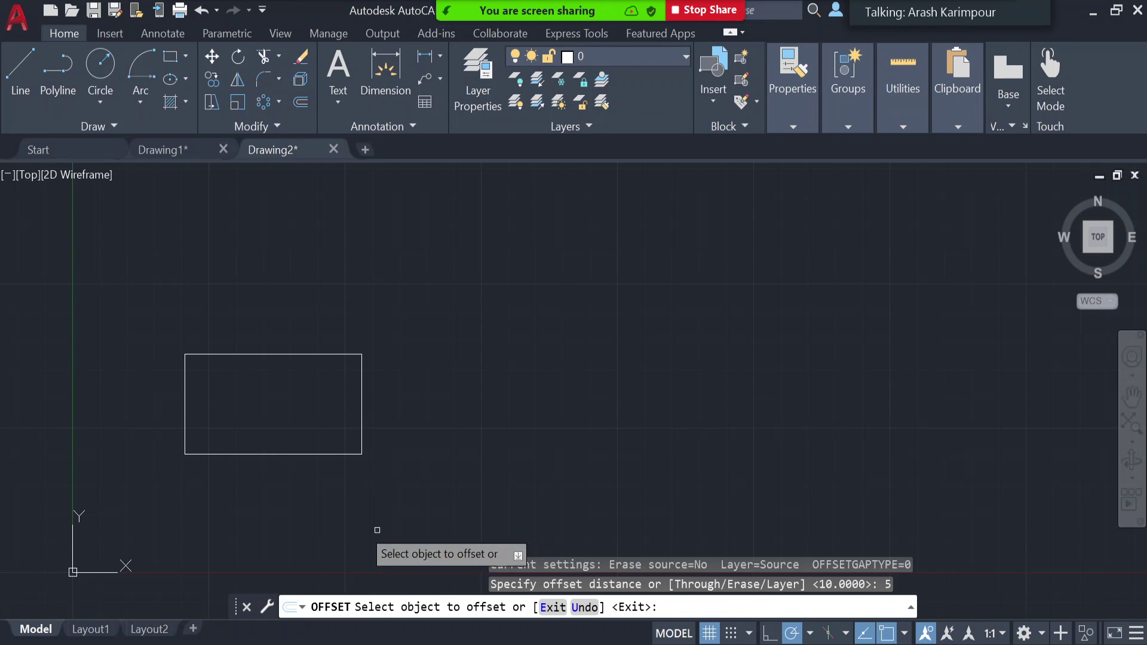
pyautogui.click(318, 454)
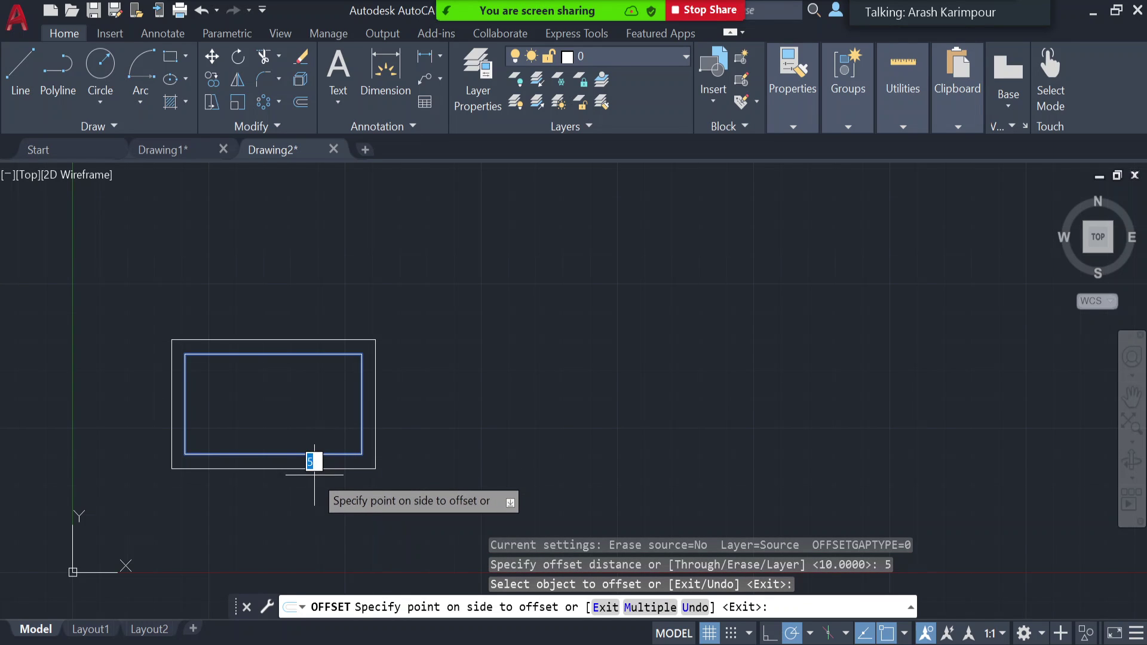
pyautogui.click(315, 473)
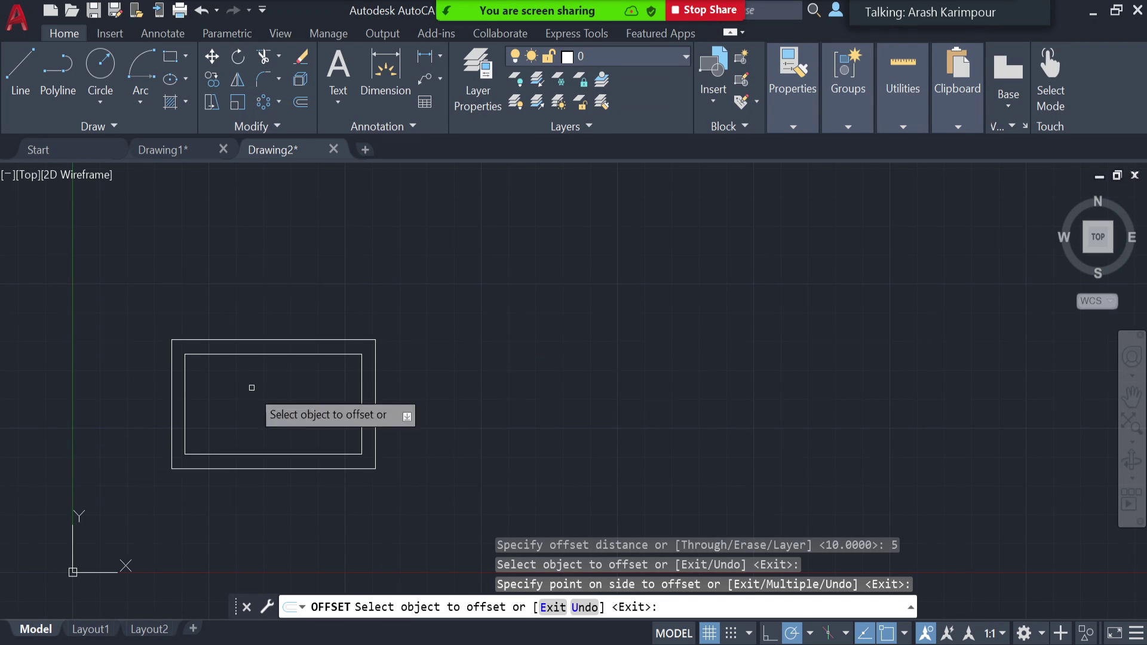
pyautogui.click(376, 459)
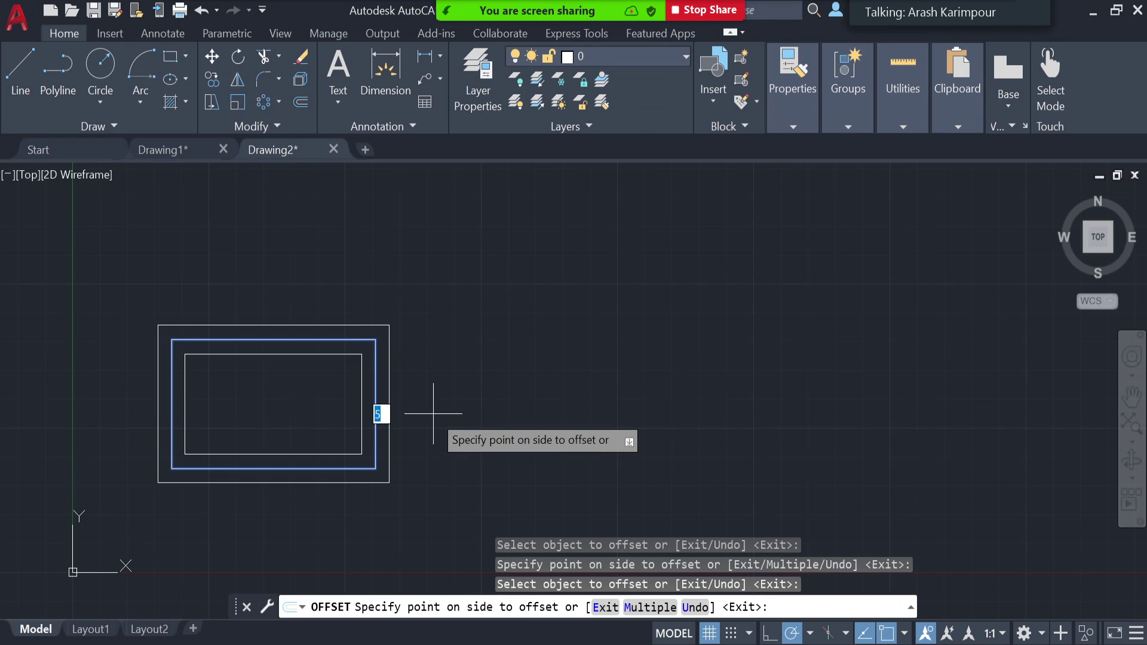
pyautogui.press('Escape')
pyautogui.press('Escape')
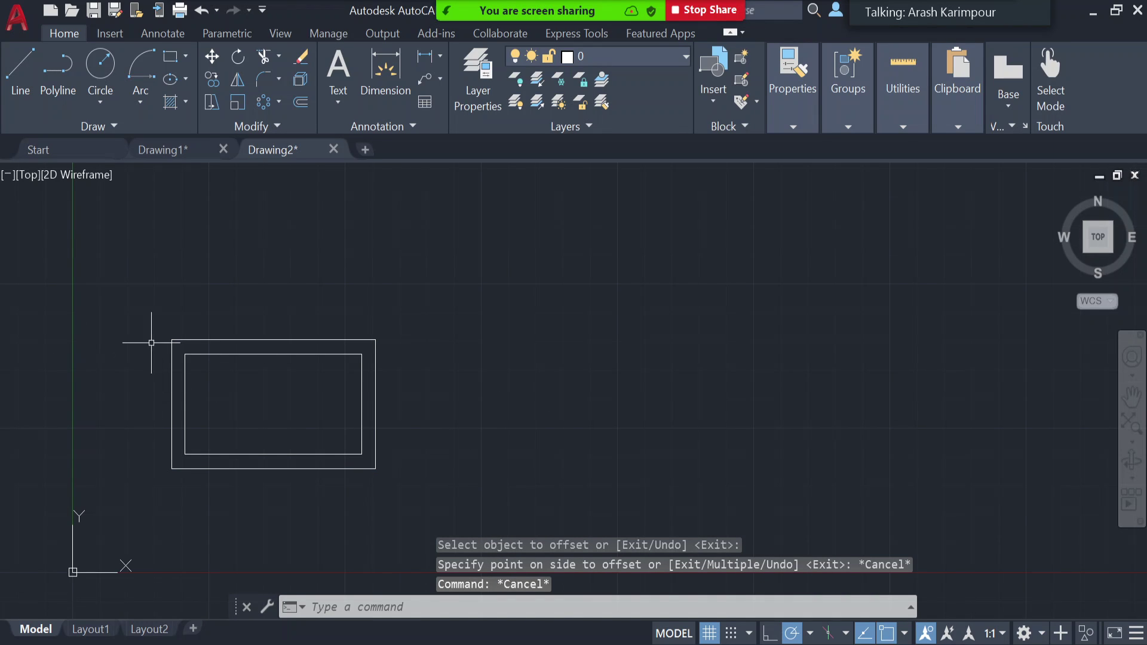
pyautogui.click(376, 404)
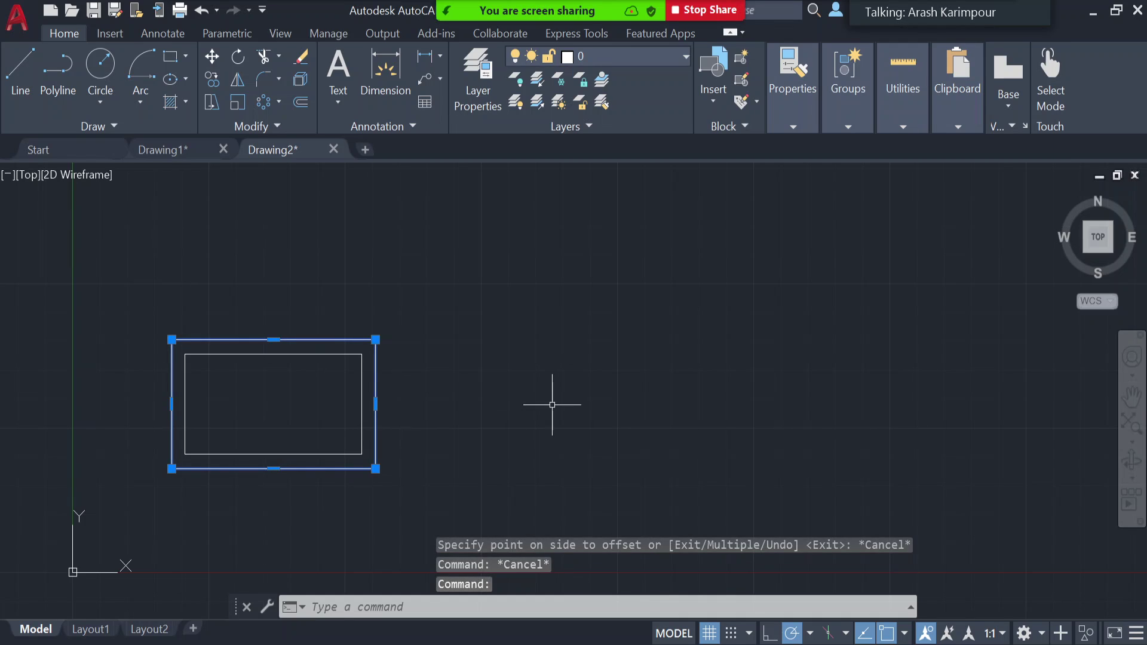
pyautogui.press('Delete')
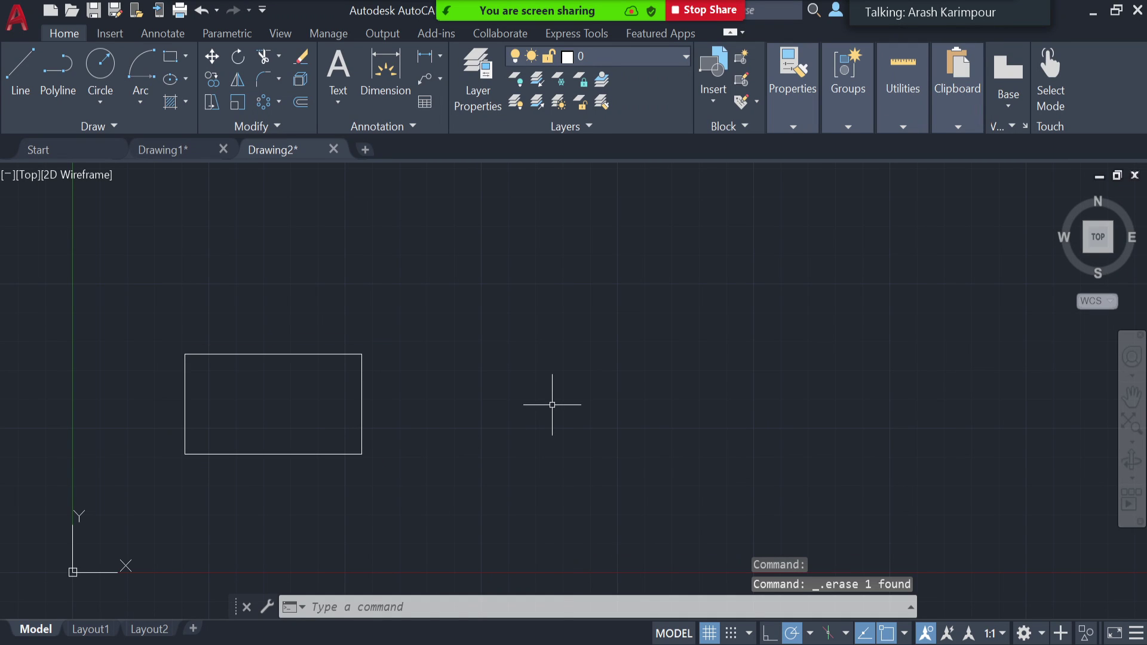
pyautogui.scroll(2, 273, 509)
# - Draw a second rectangle right of the first from four separate lines
pyautogui.click(29, 58)
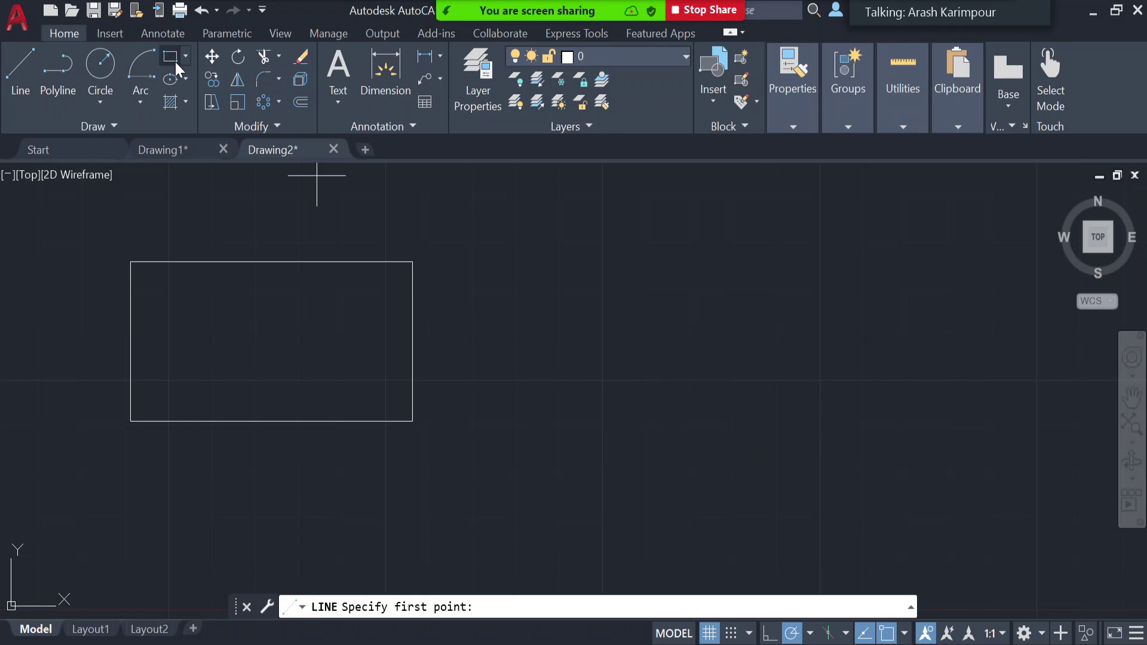
pyautogui.click(620, 428)
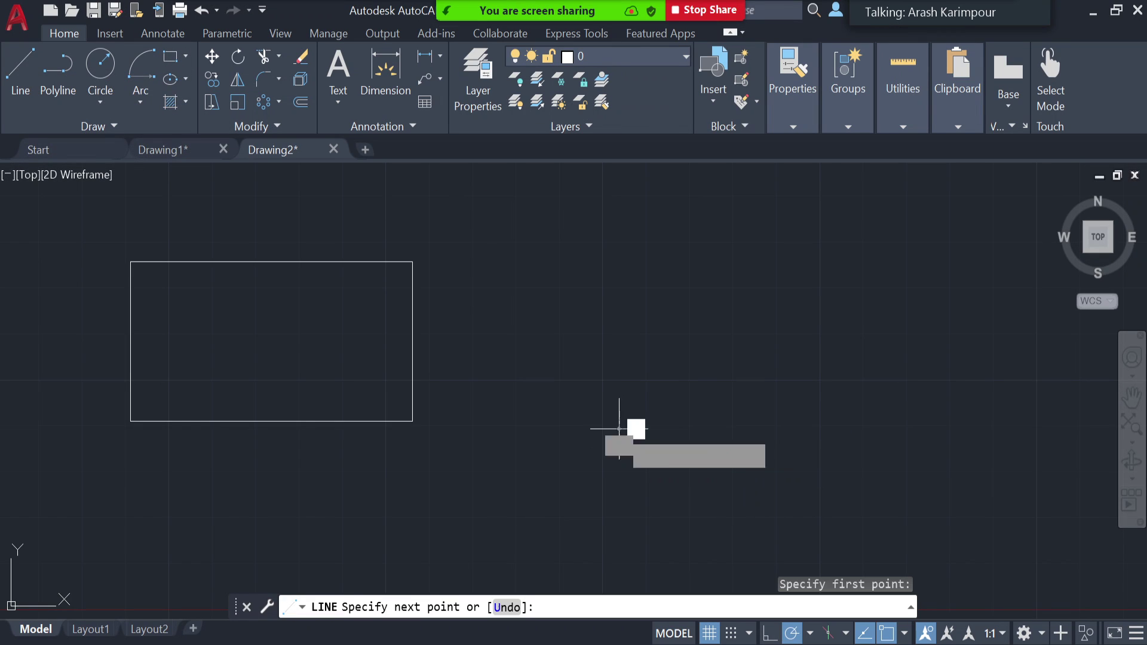
pyautogui.click(919, 429)
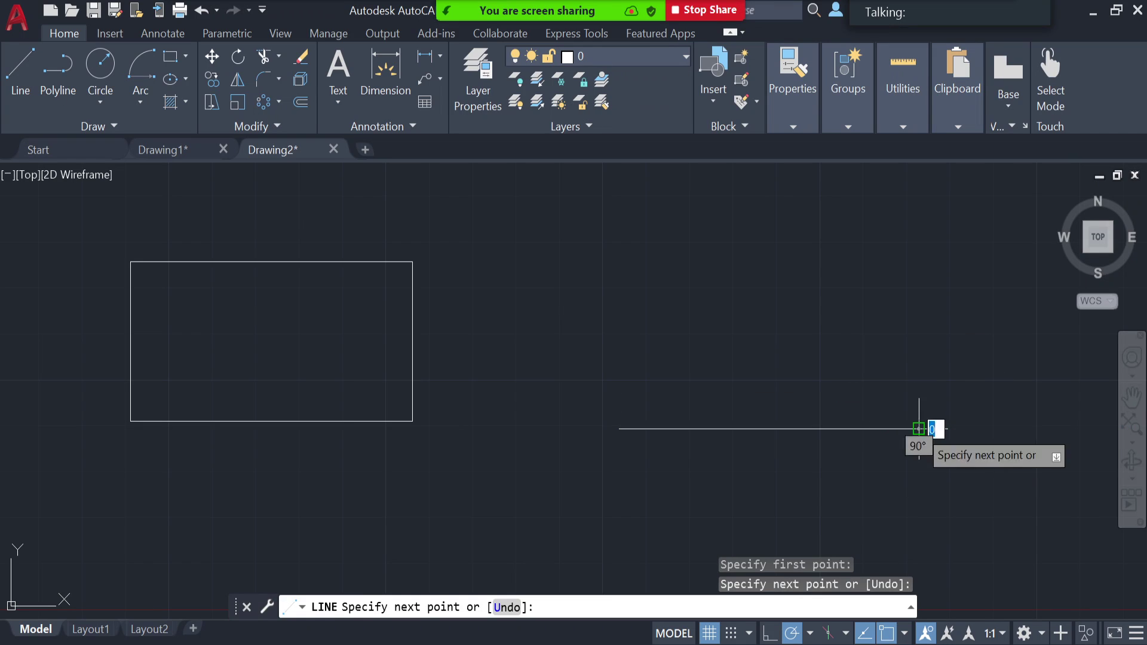
pyautogui.click(919, 256)
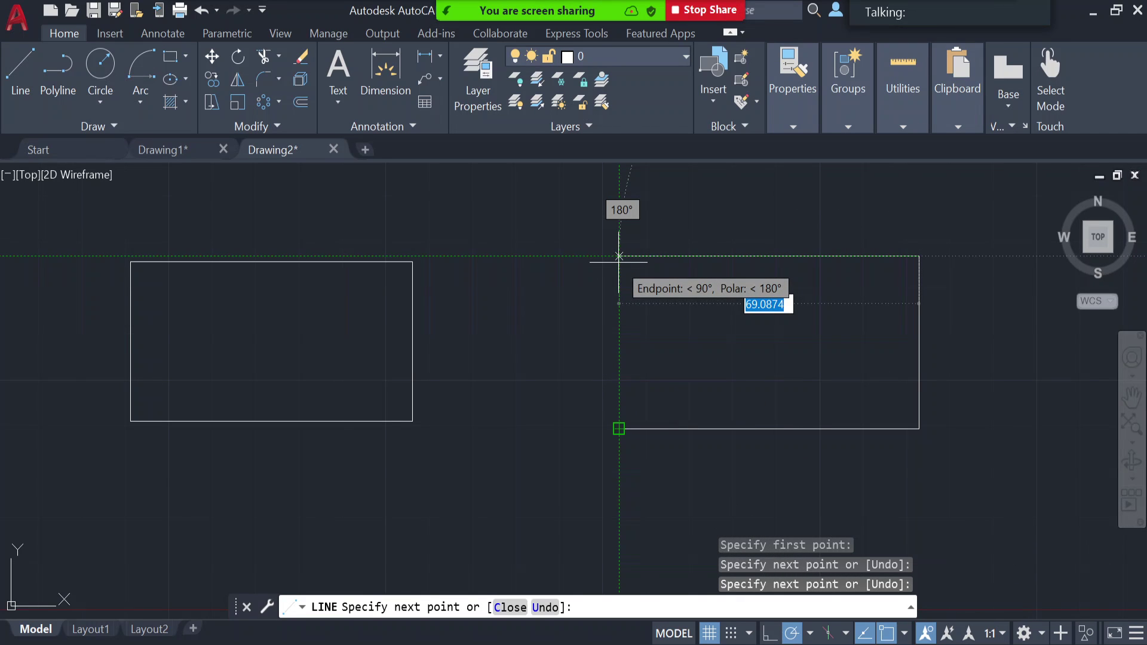
pyautogui.click(620, 257)
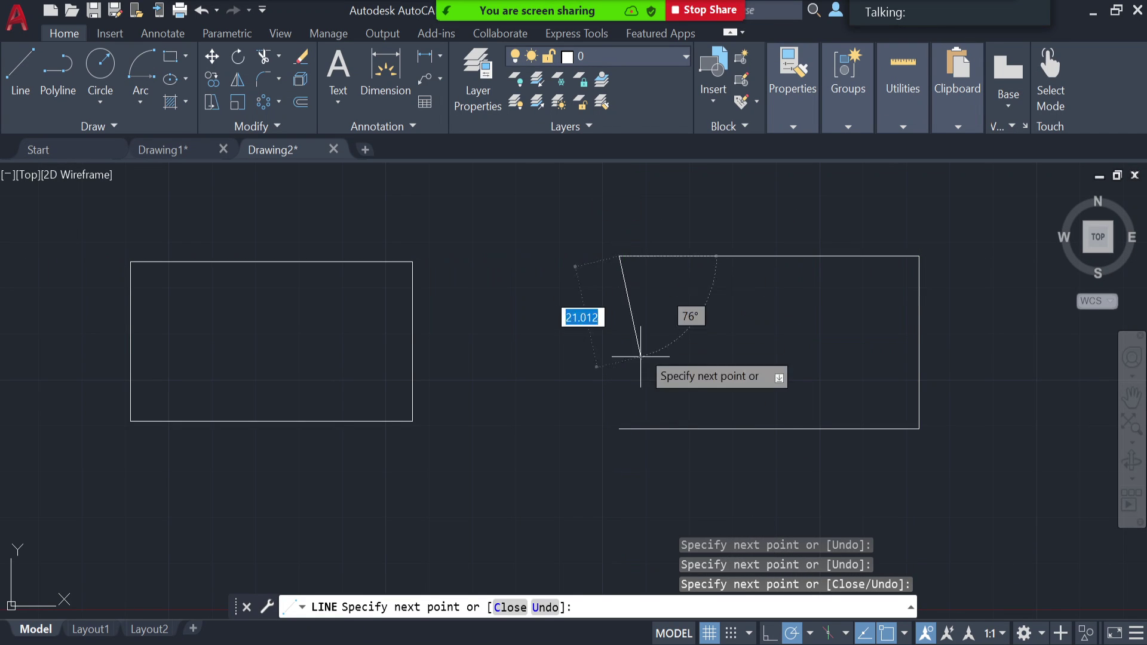
pyautogui.click(619, 429)
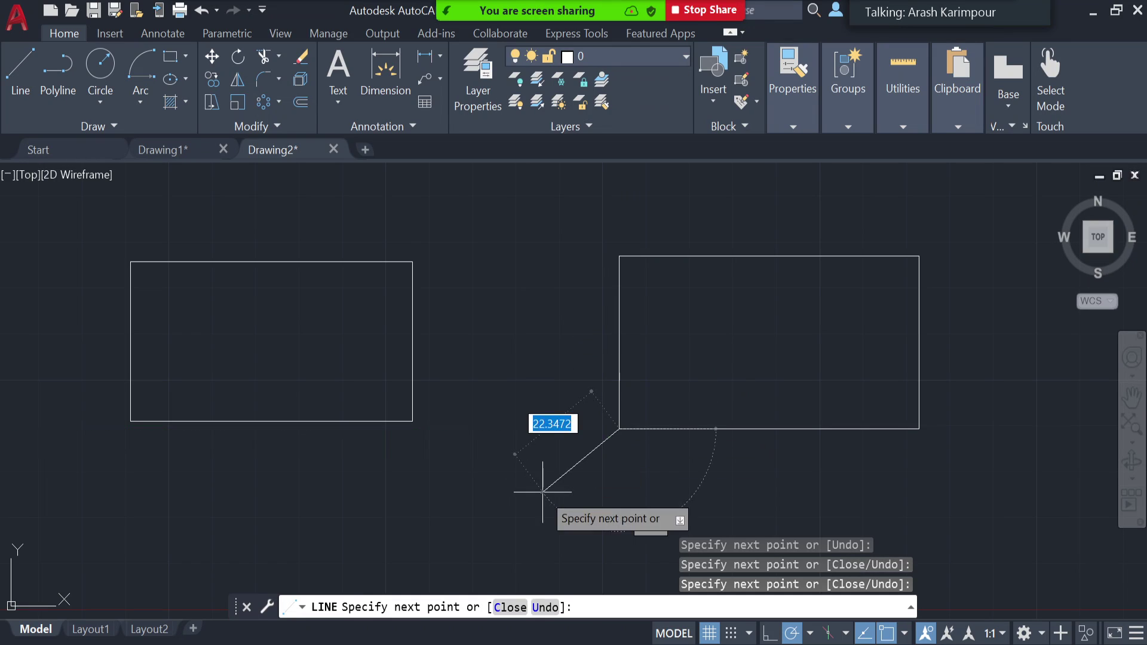
pyautogui.press('Return')
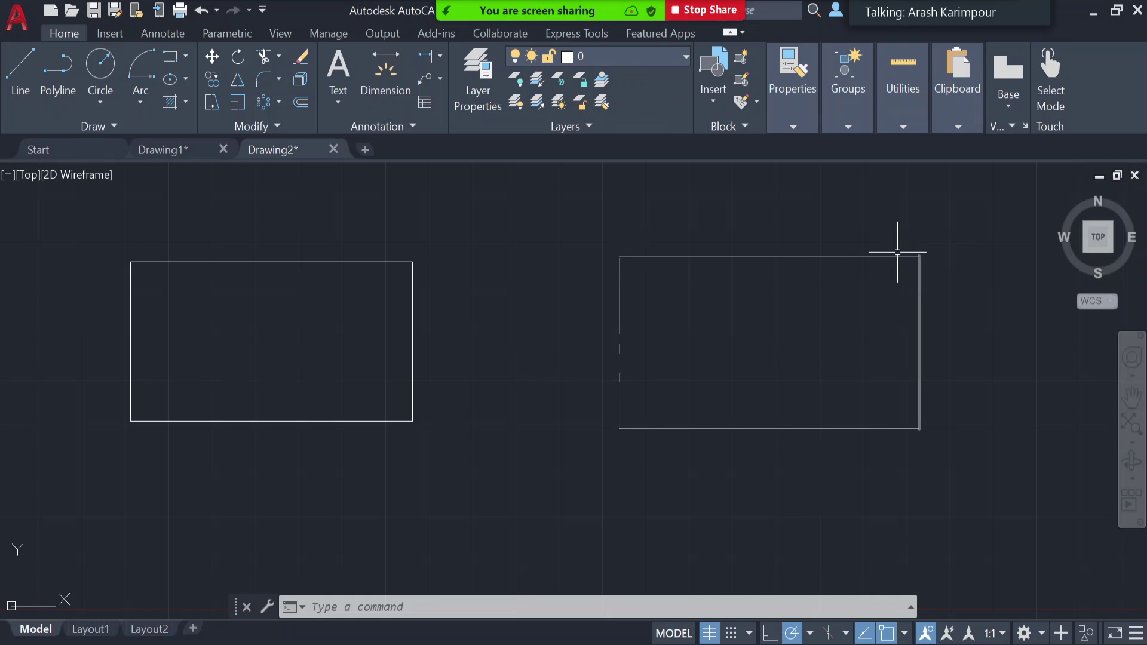
pyautogui.click(312, 261)
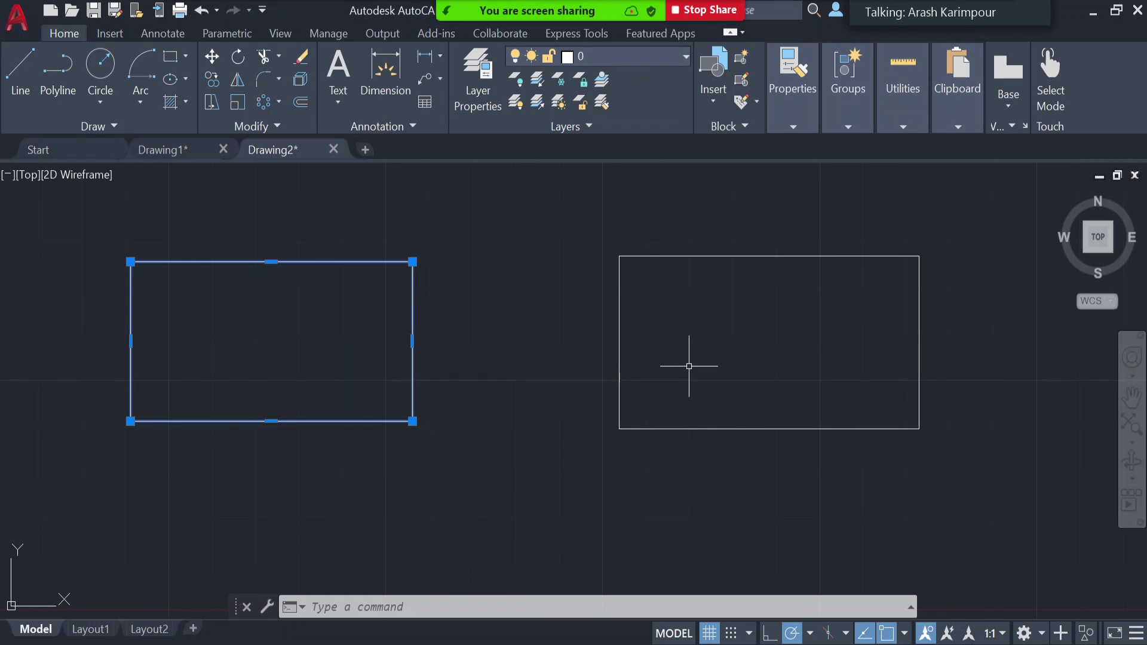
pyautogui.press('Escape')
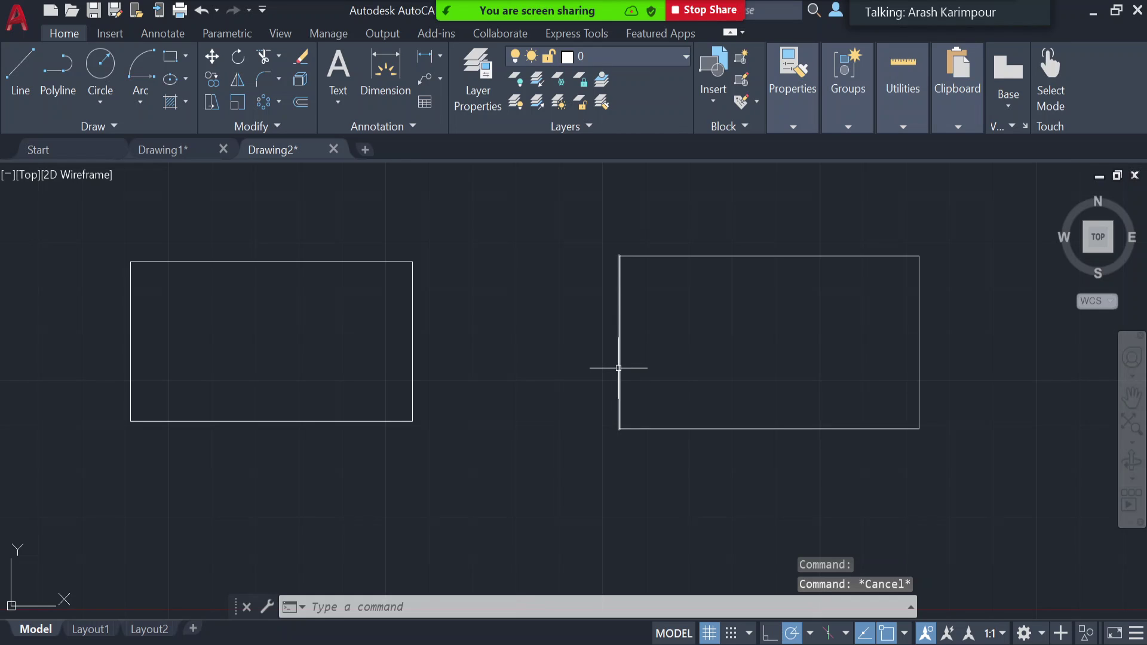
pyautogui.click(620, 368)
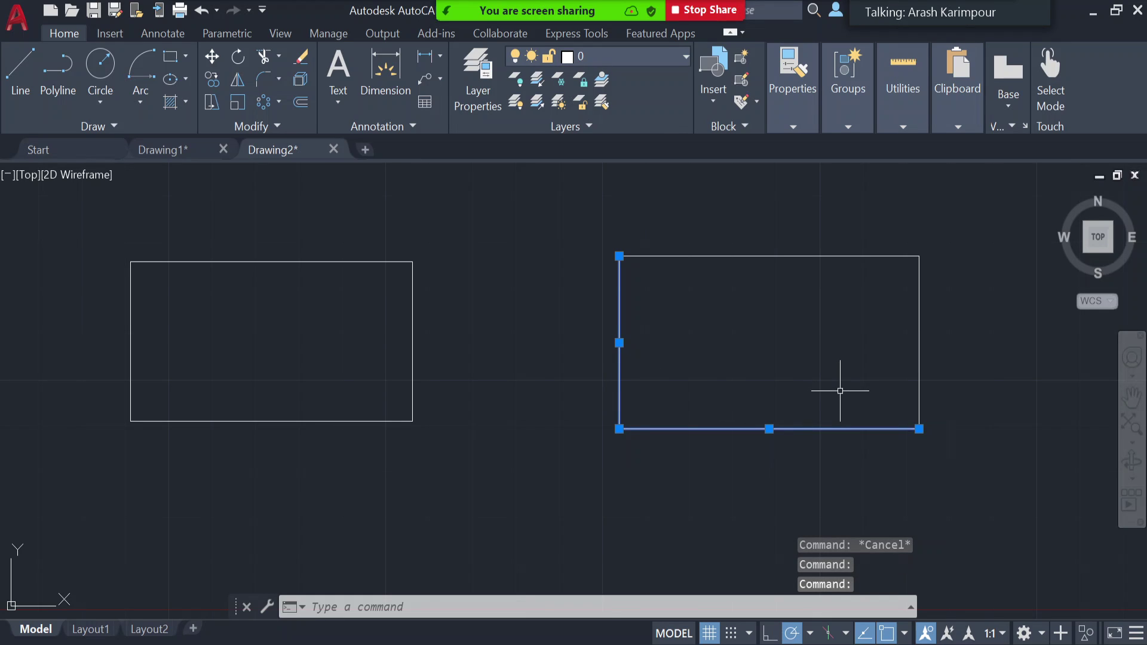
pyautogui.press('Escape')
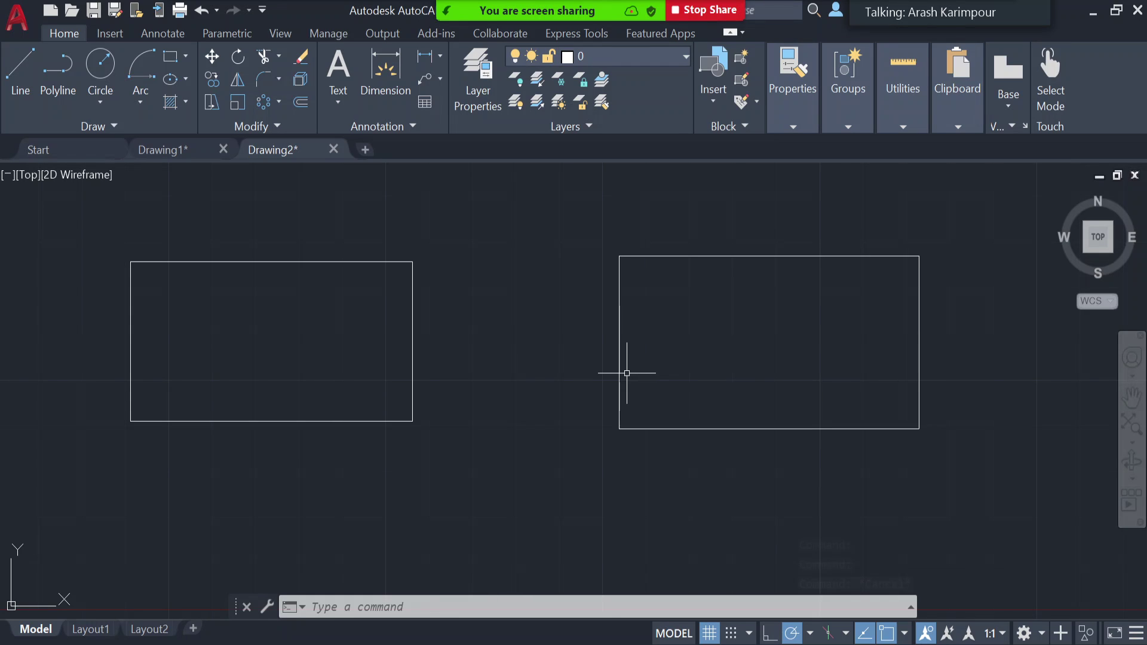
# - Offset the left rectangle 5 units inward to make a complete inner copy
pyautogui.click(300, 103)
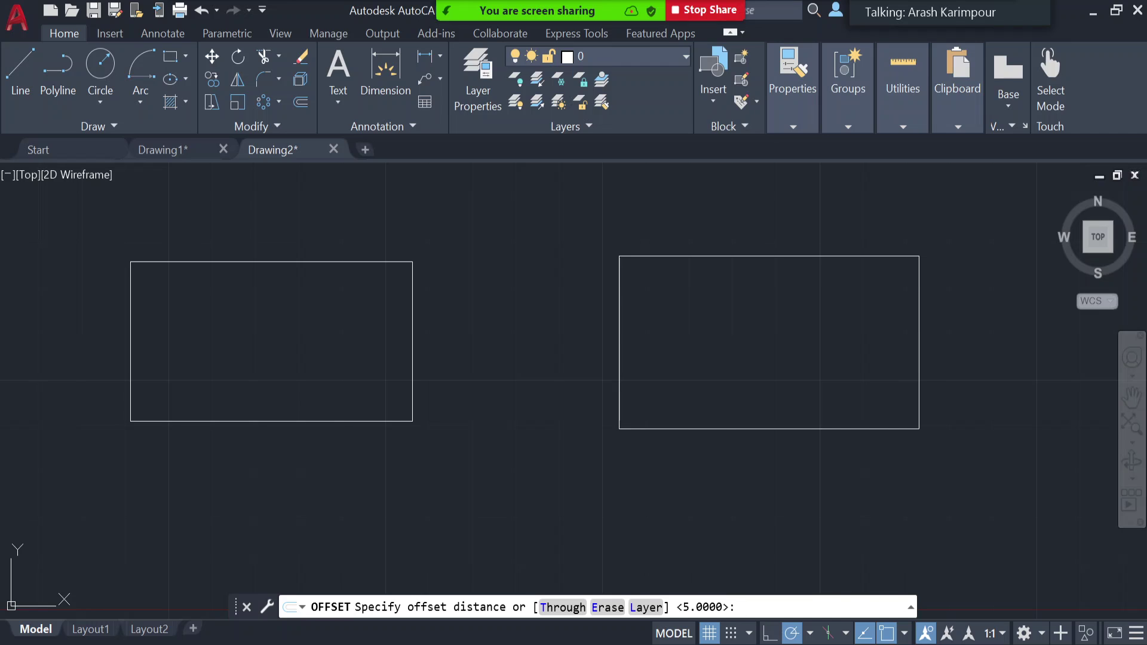
pyautogui.press('Return')
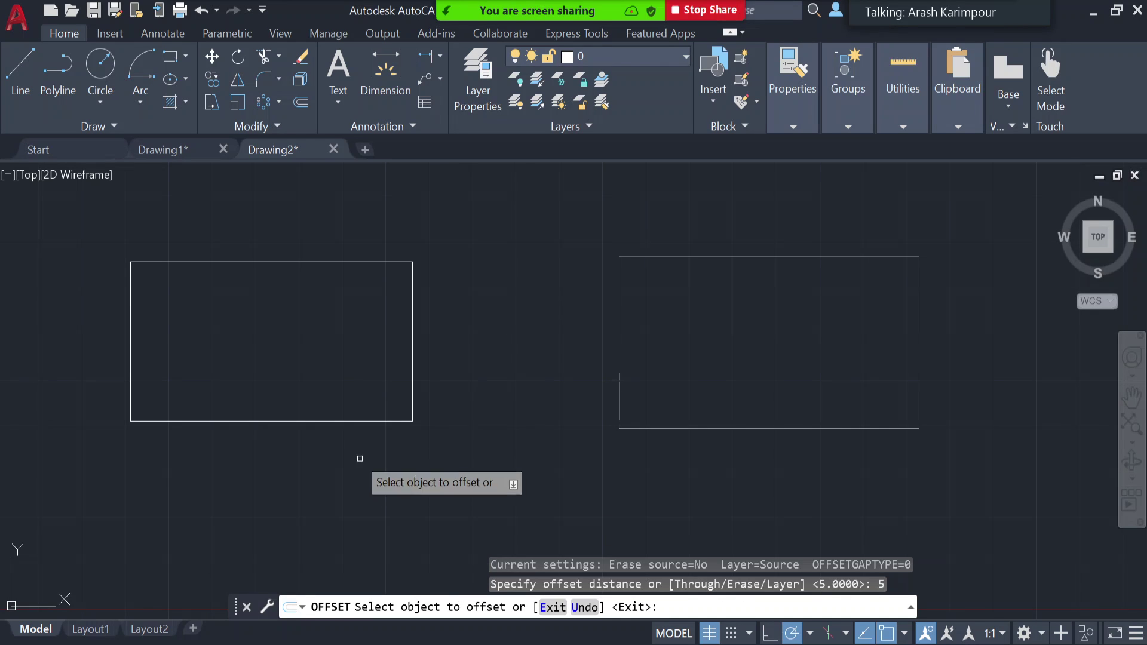
pyautogui.click(337, 420)
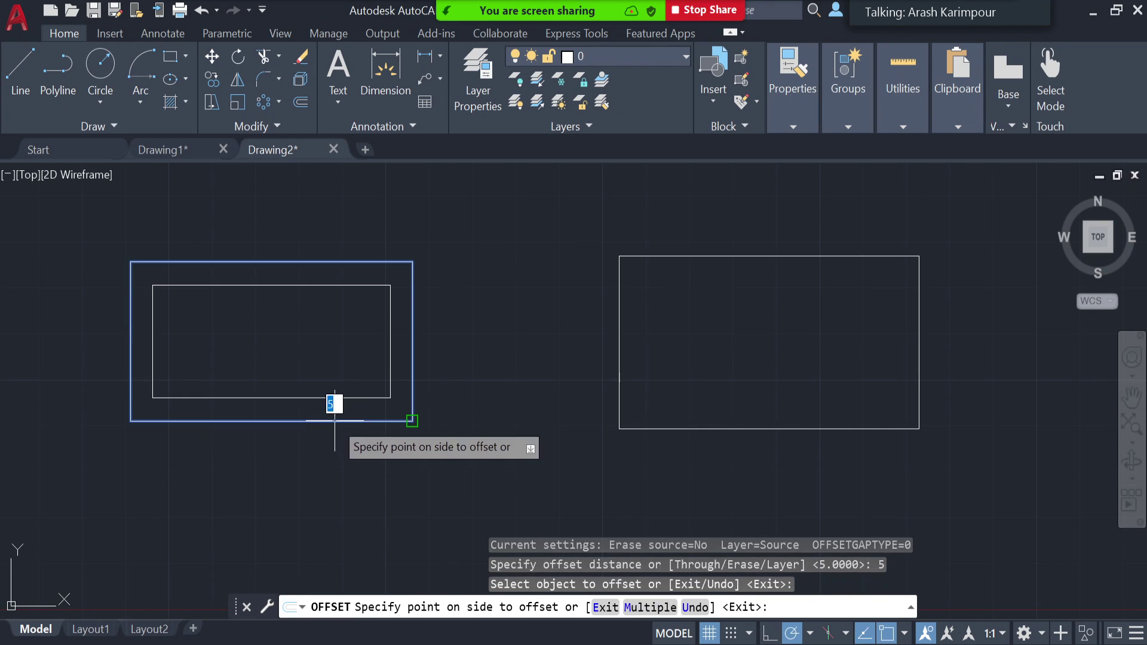
pyautogui.click(312, 370)
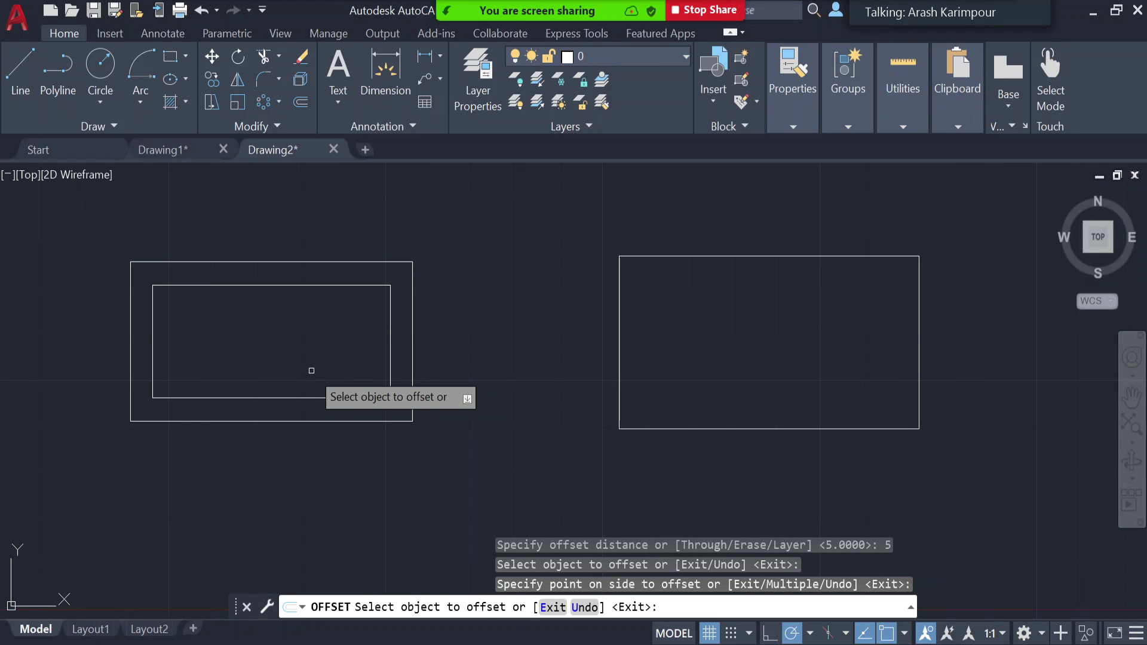
pyautogui.press('Return')
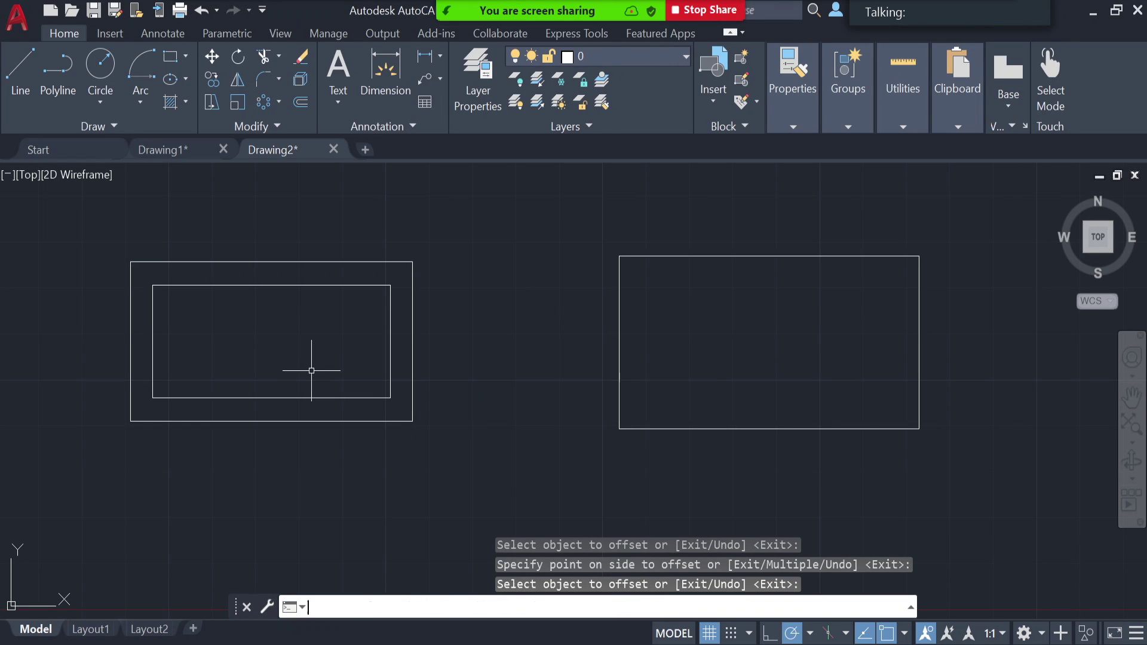
# - Offset the right rectangle's bottom, right, top and left edges 5 units inward
pyautogui.click(300, 103)
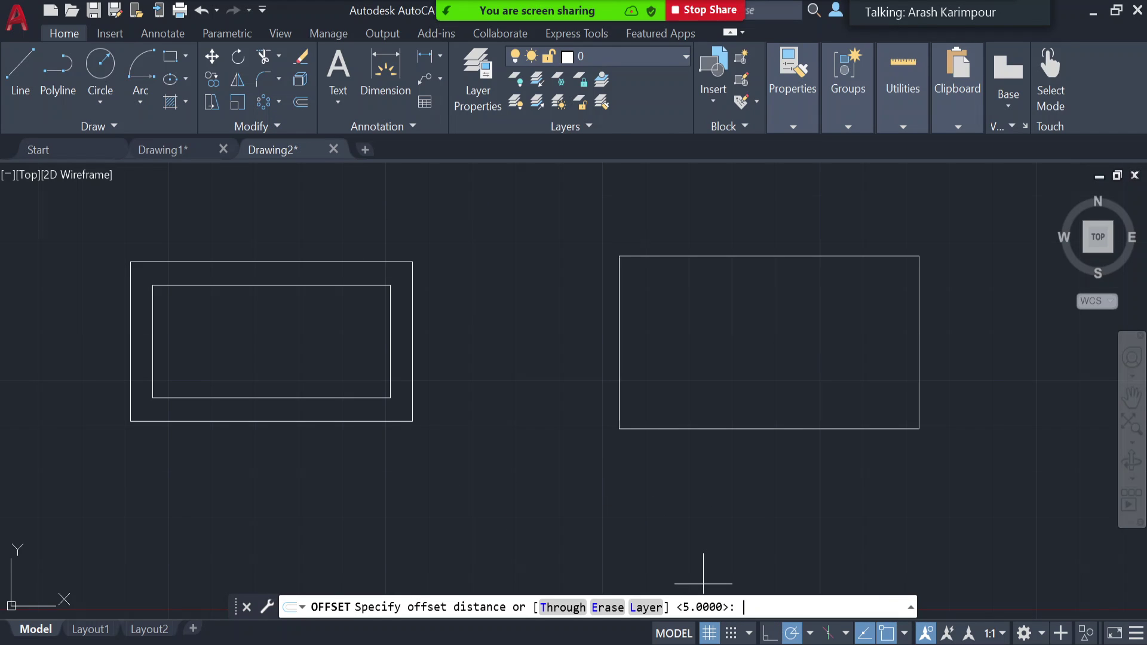
pyautogui.write('5')
pyautogui.press('Return')
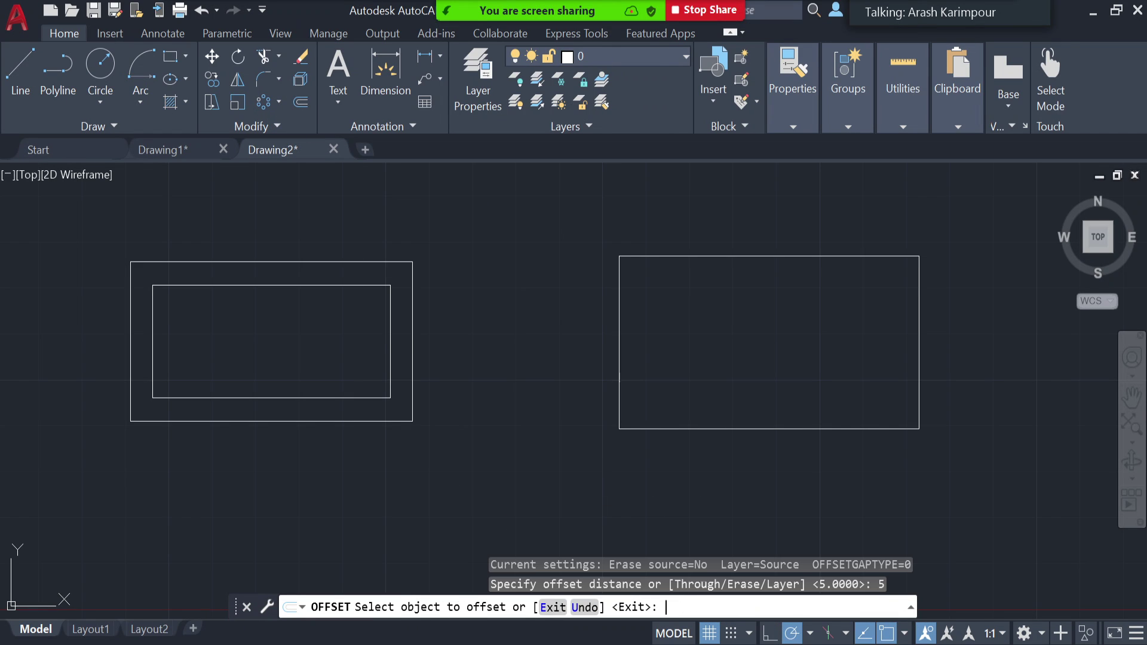
pyautogui.click(715, 428)
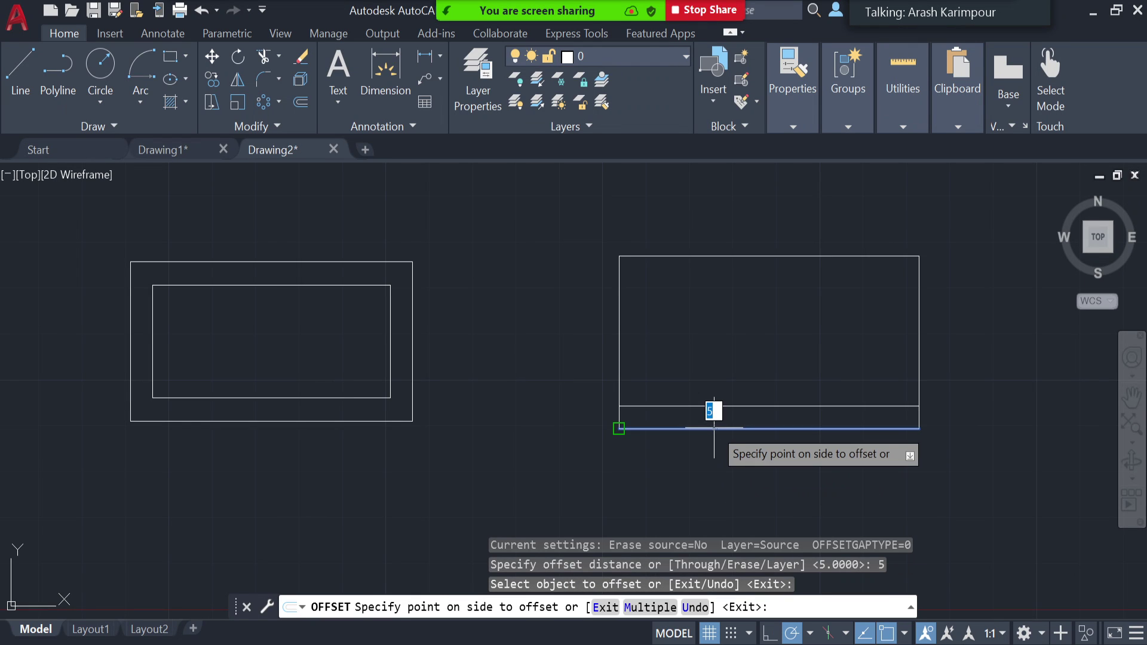
pyautogui.click(739, 397)
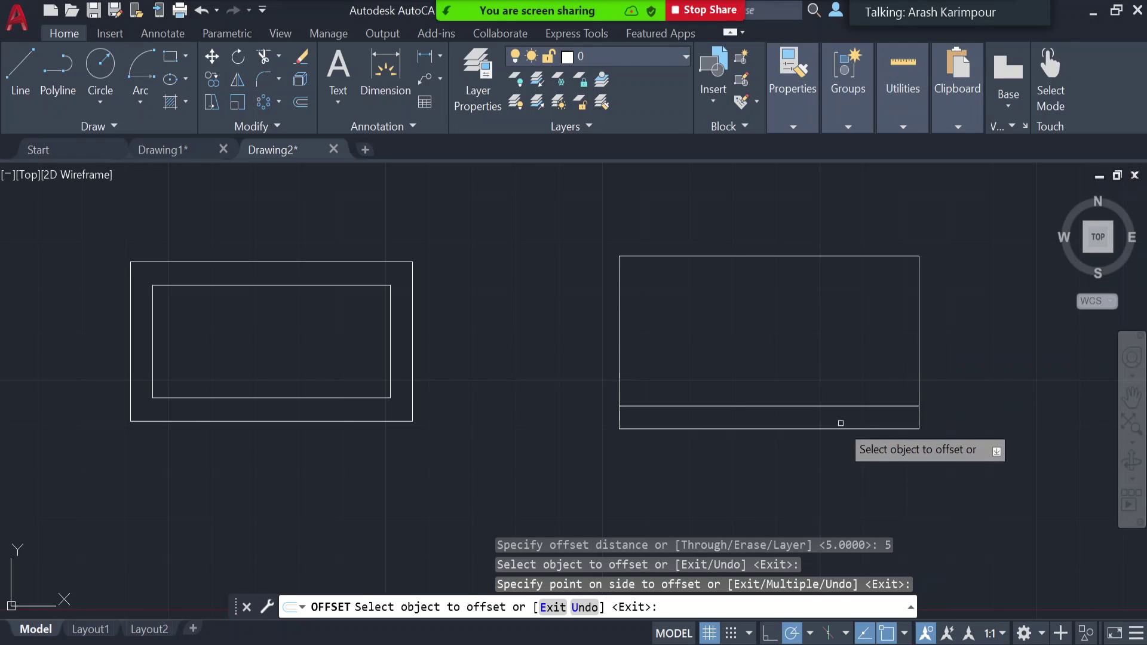
pyautogui.click(919, 337)
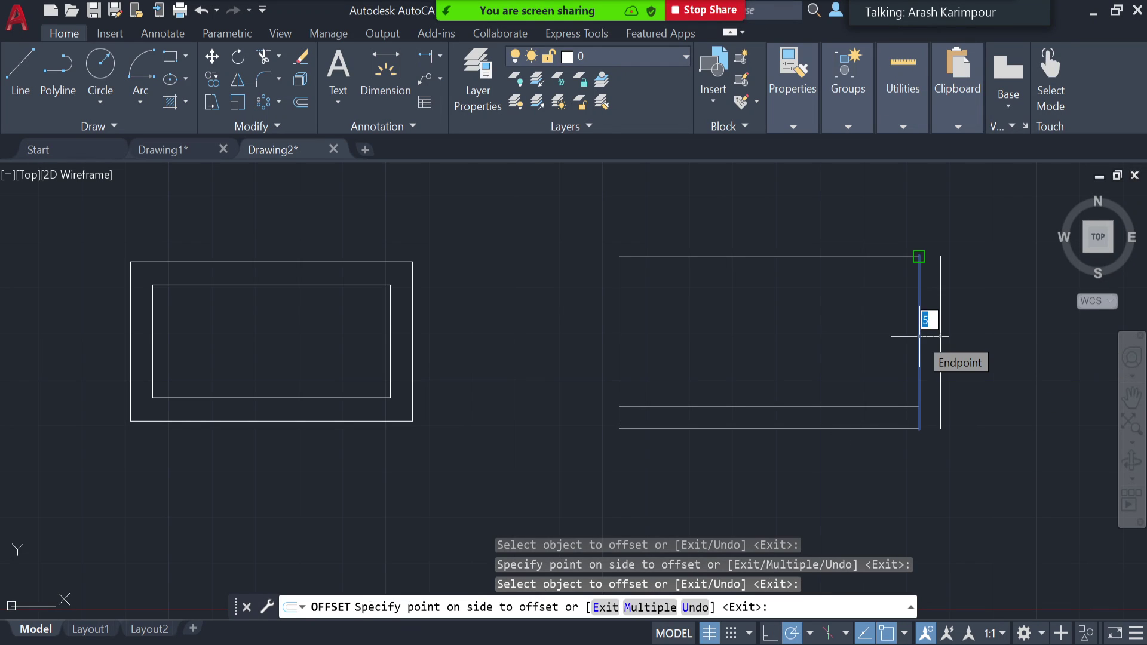
pyautogui.click(886, 351)
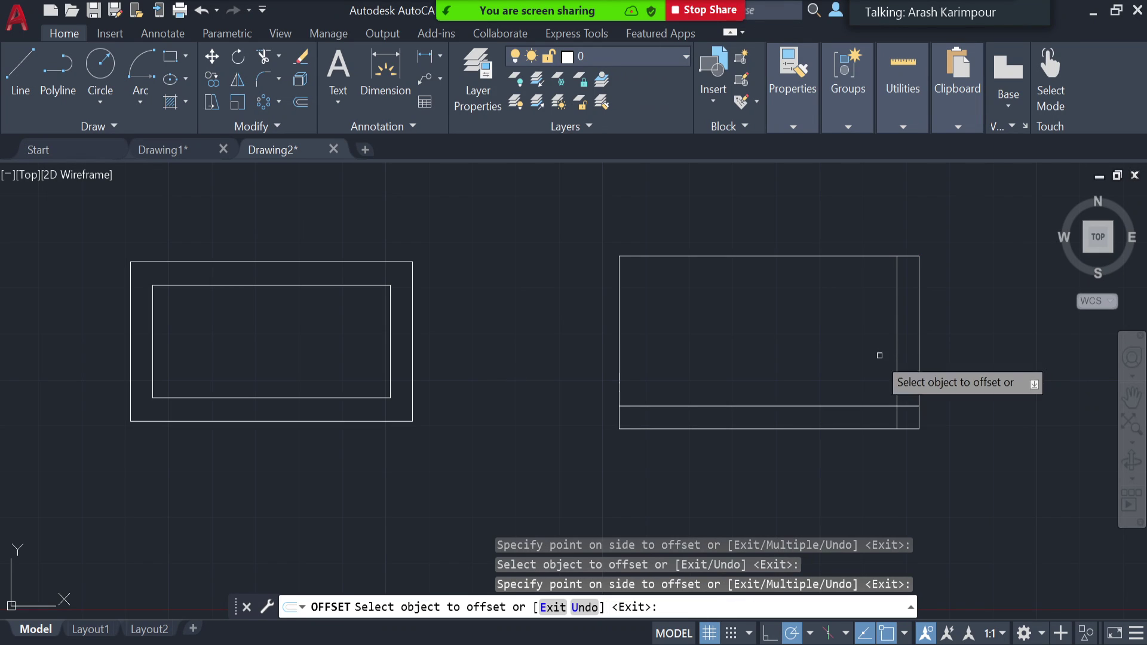
pyautogui.click(819, 258)
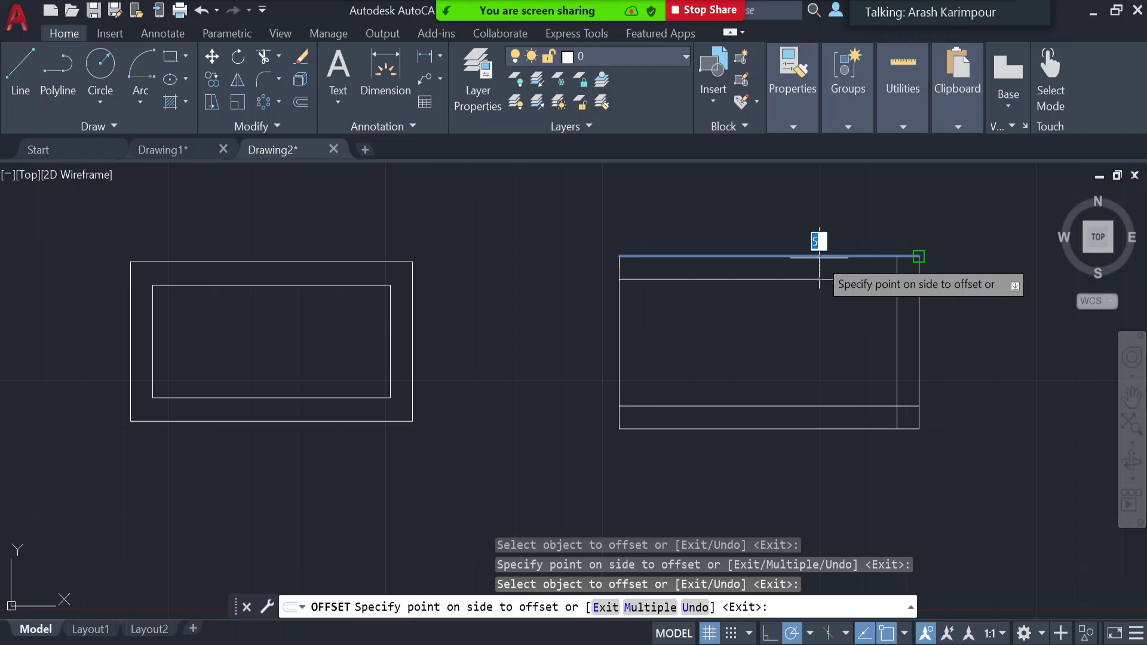
pyautogui.click(825, 301)
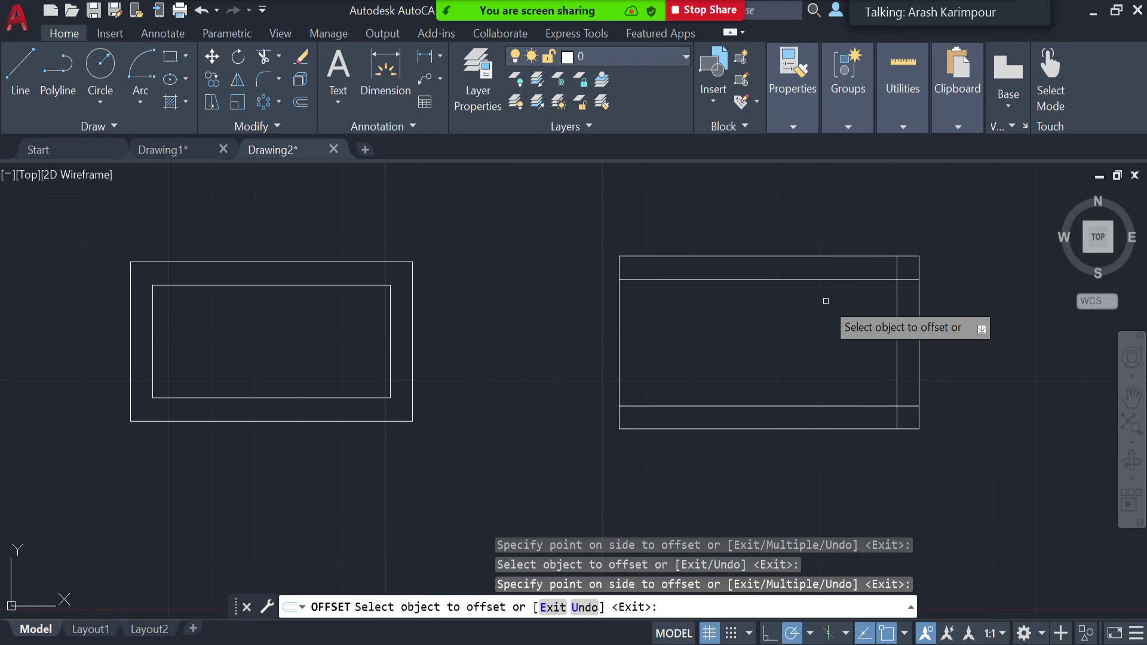
pyautogui.click(621, 329)
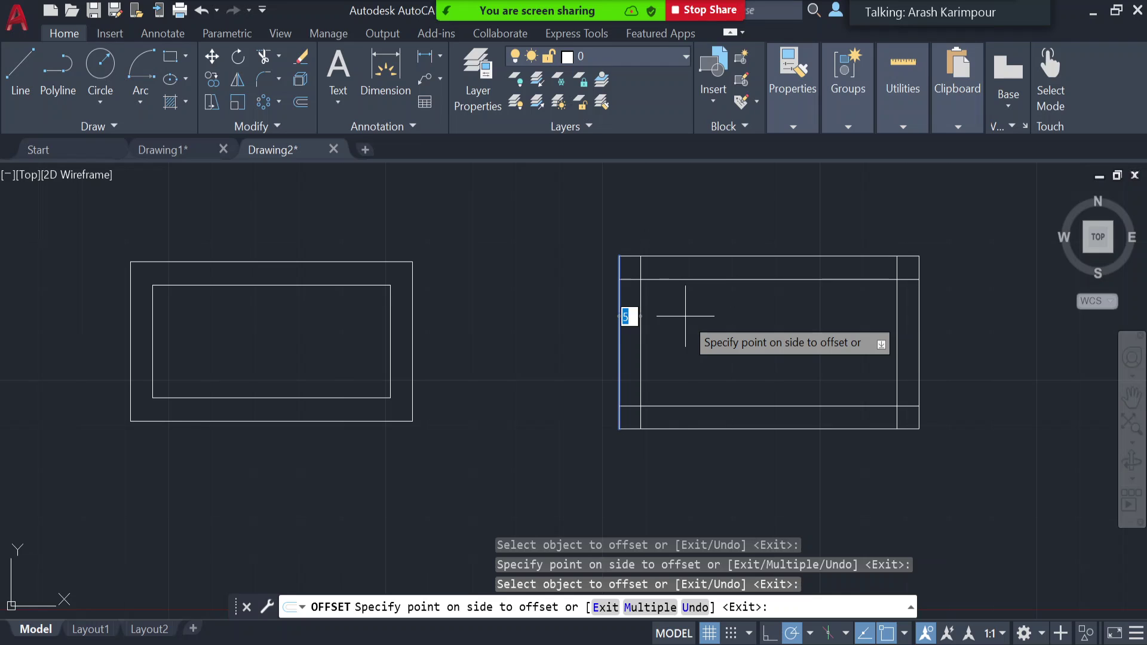
pyautogui.click(686, 317)
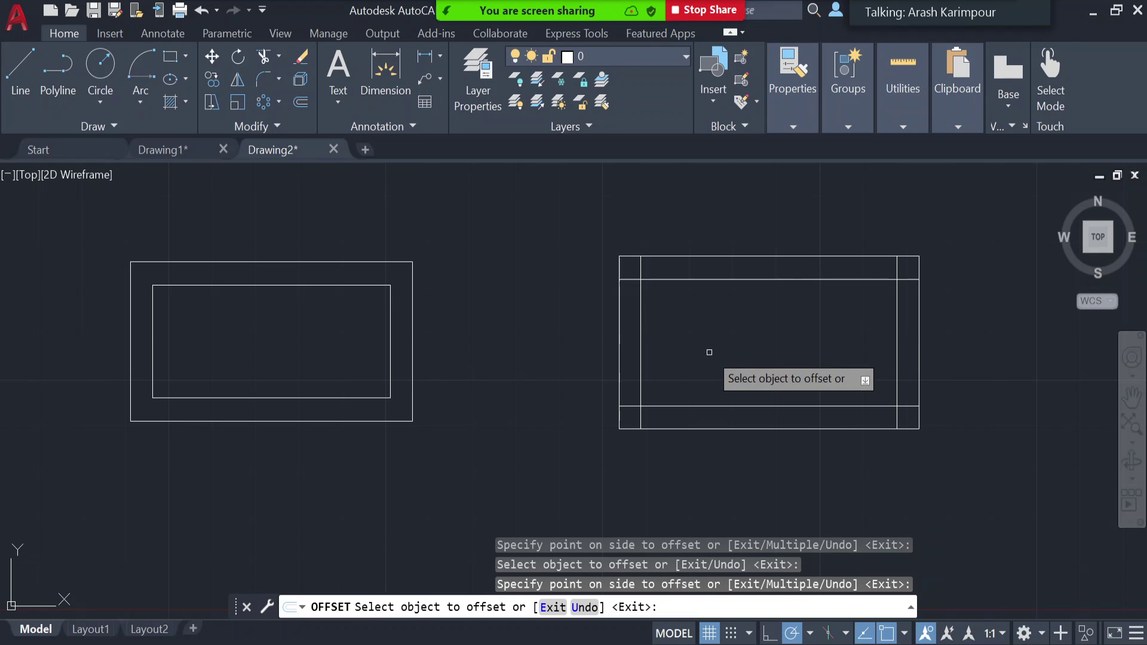
pyautogui.press('Return')
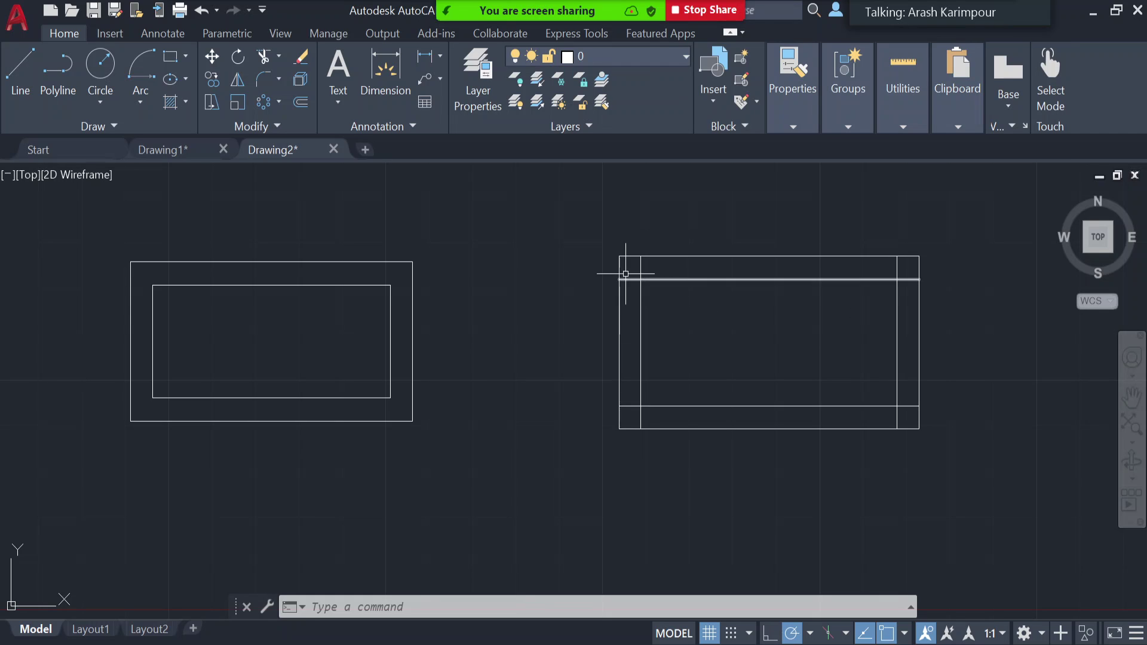
# - Undo the four inset lines, restoring the right rectangle's plain outline
pyautogui.click(374, 262)
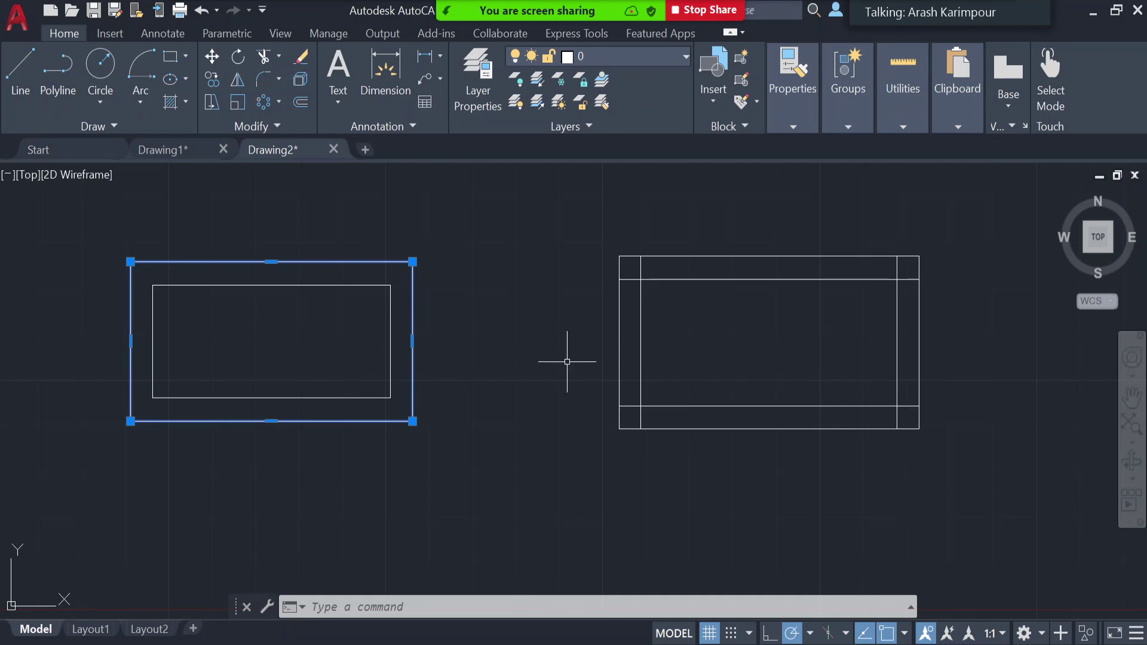
pyautogui.press('Escape')
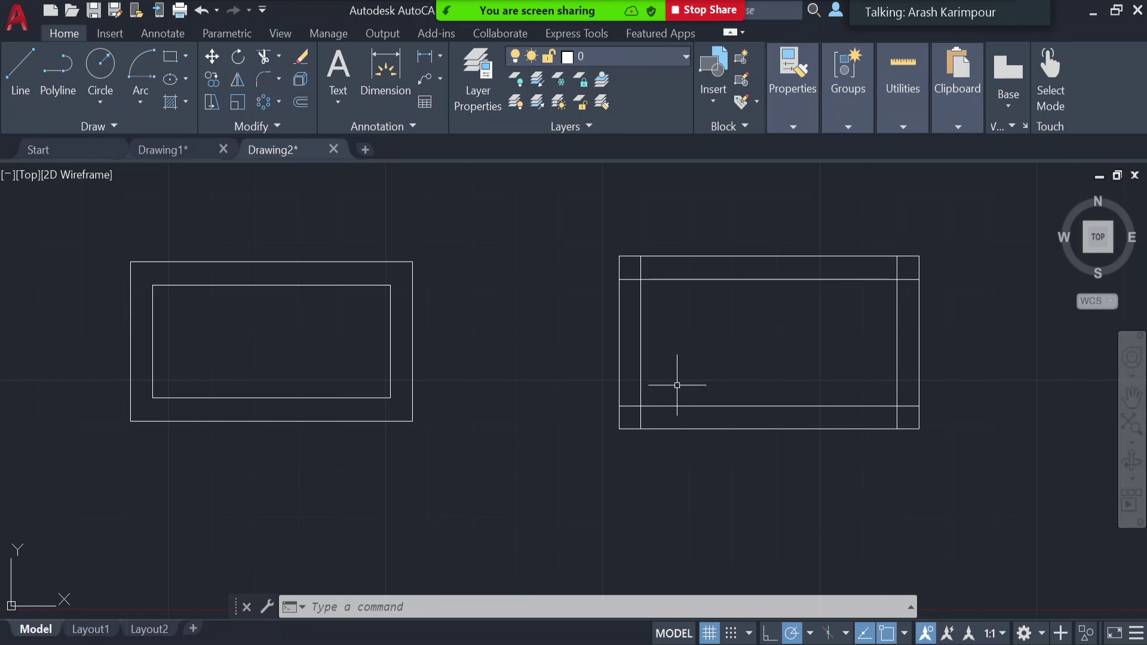
pyautogui.hotkey('ctrl', 'z')
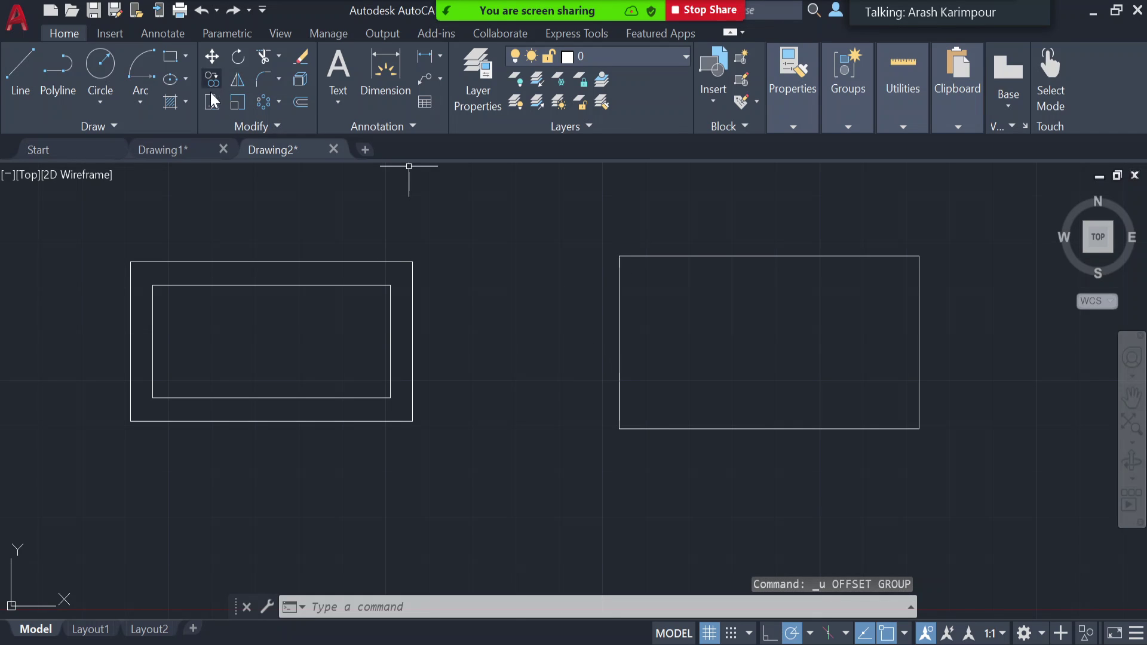
# - Offset the right rectangle's left edge by 10 repeatedly, creating the first three stripe lines
pyautogui.click(299, 108)
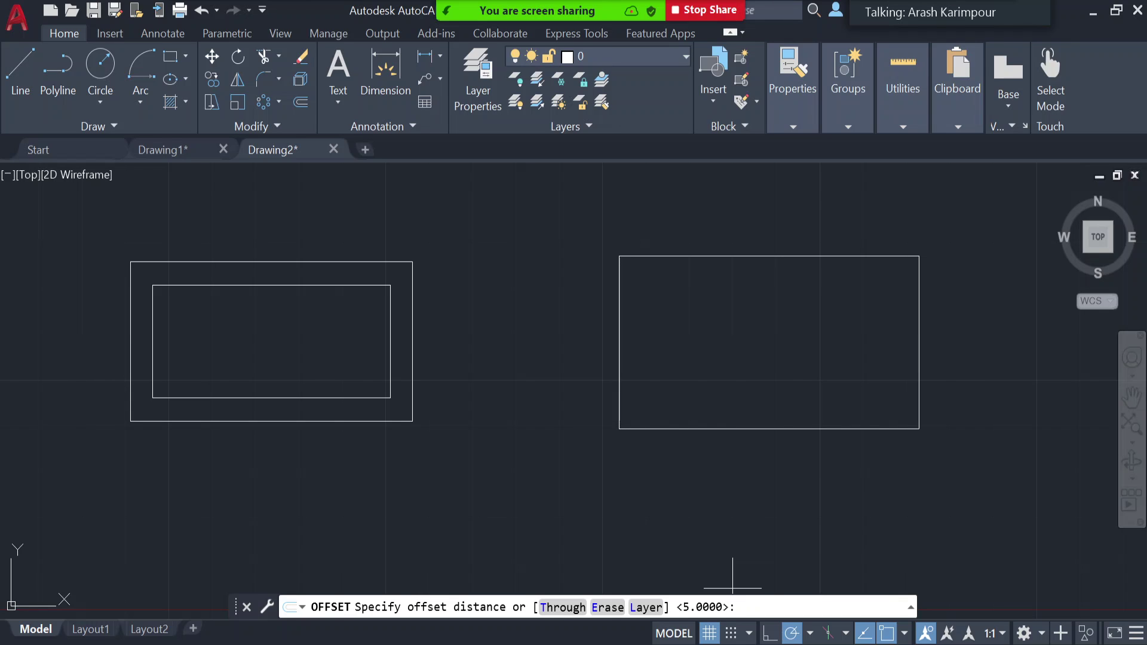
pyautogui.press('Return')
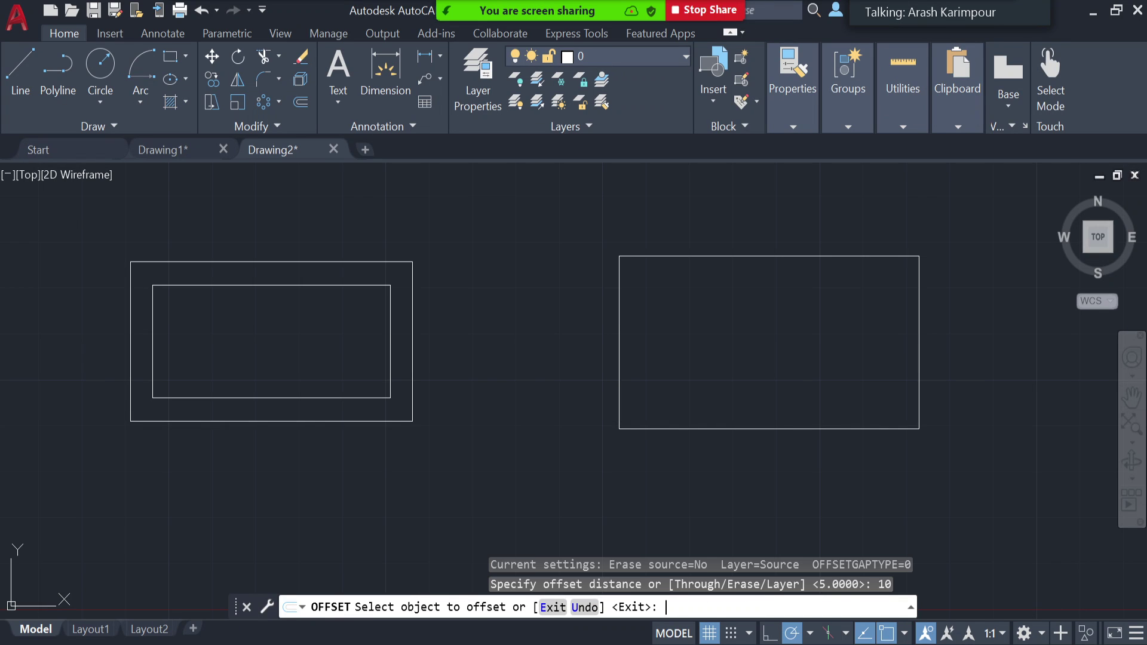
pyautogui.click(619, 369)
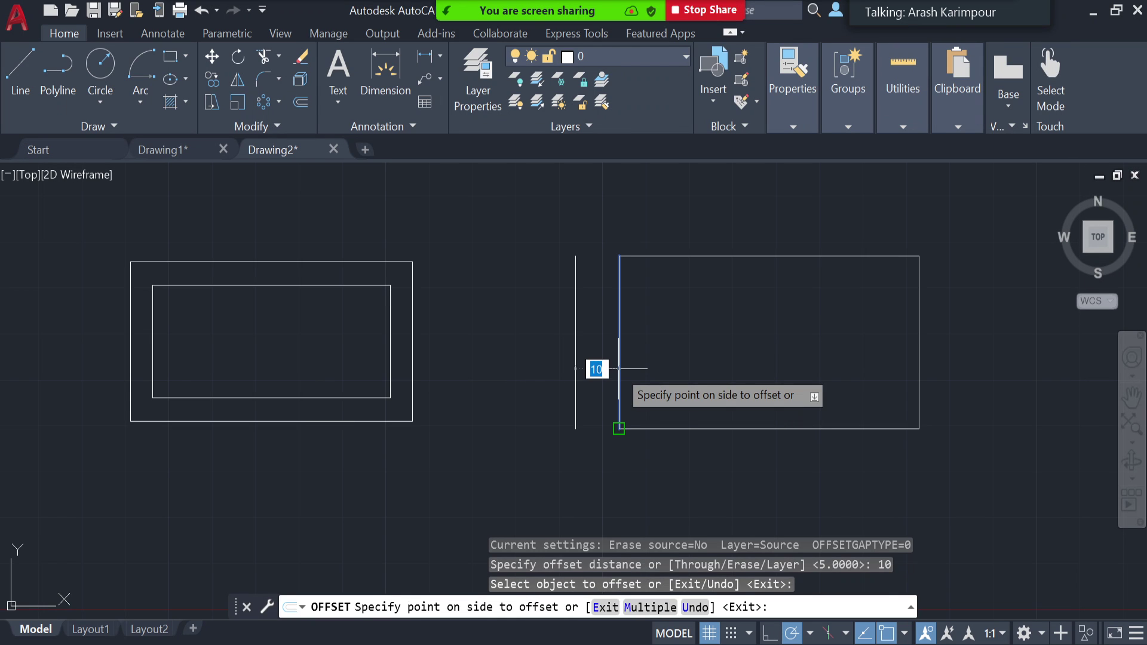
pyautogui.click(667, 373)
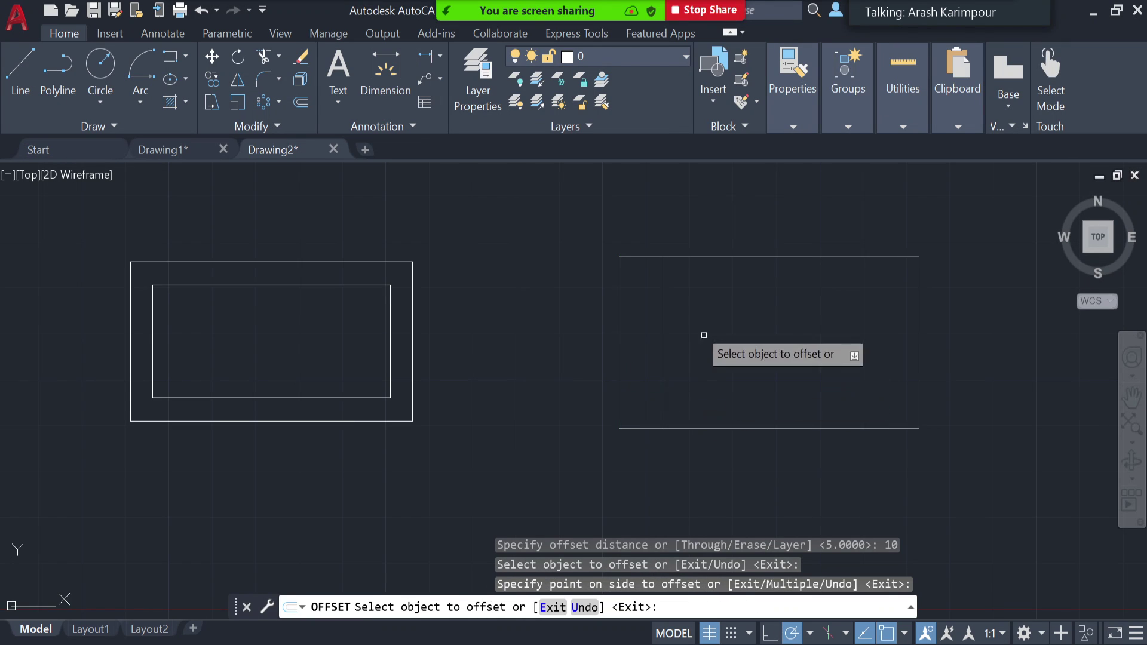
pyautogui.click(662, 307)
pyautogui.click(732, 326)
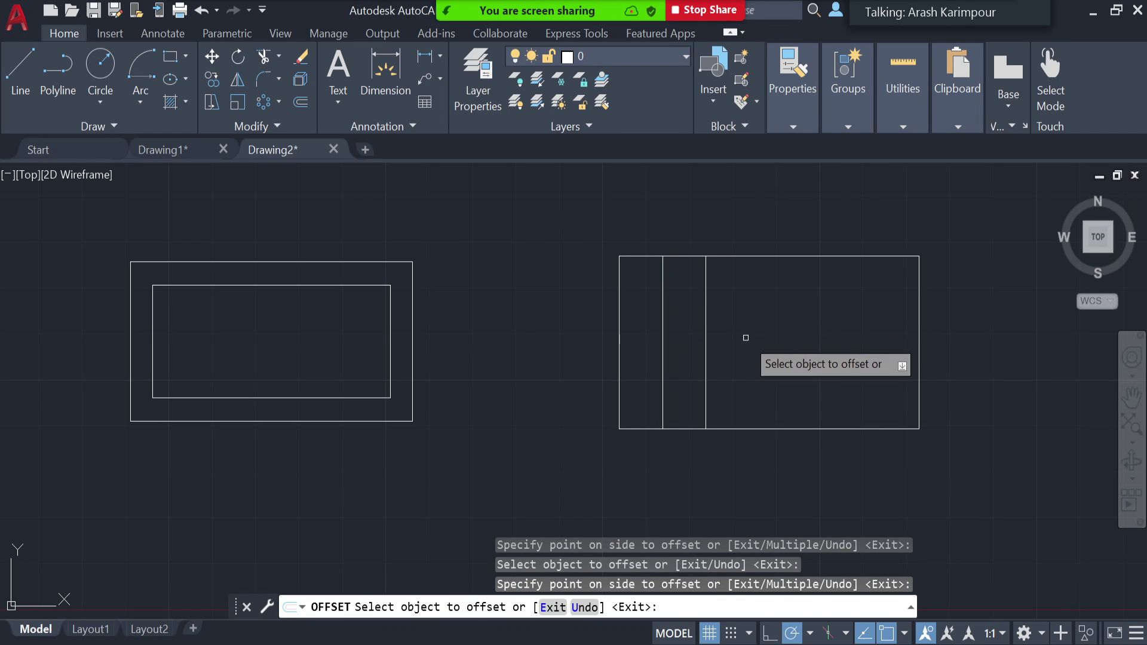
pyautogui.click(705, 294)
pyautogui.click(795, 308)
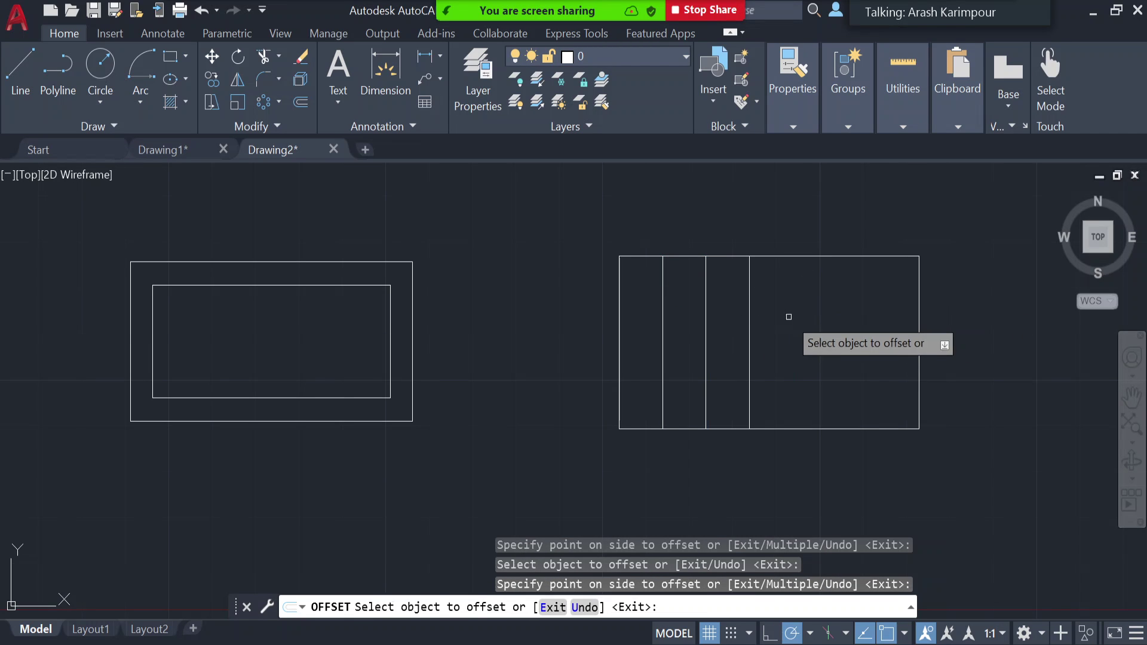
# - Add three more stripe lines 10 units apart toward the right edge, then end Offset
pyautogui.click(749, 287)
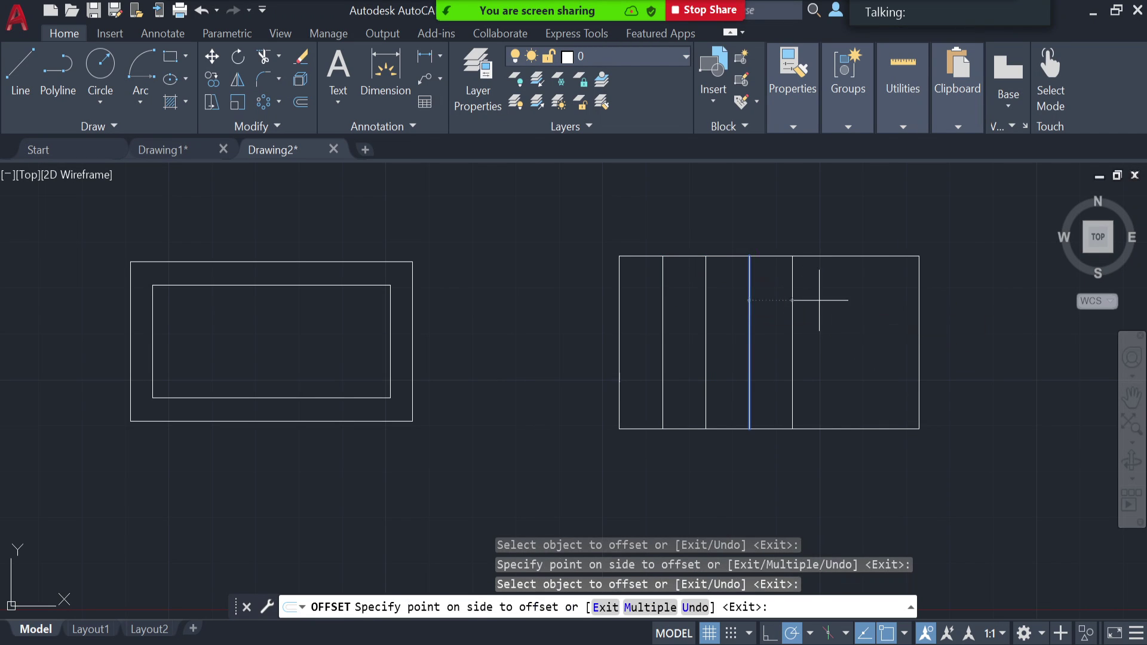
pyautogui.click(812, 306)
pyautogui.click(792, 289)
pyautogui.click(837, 294)
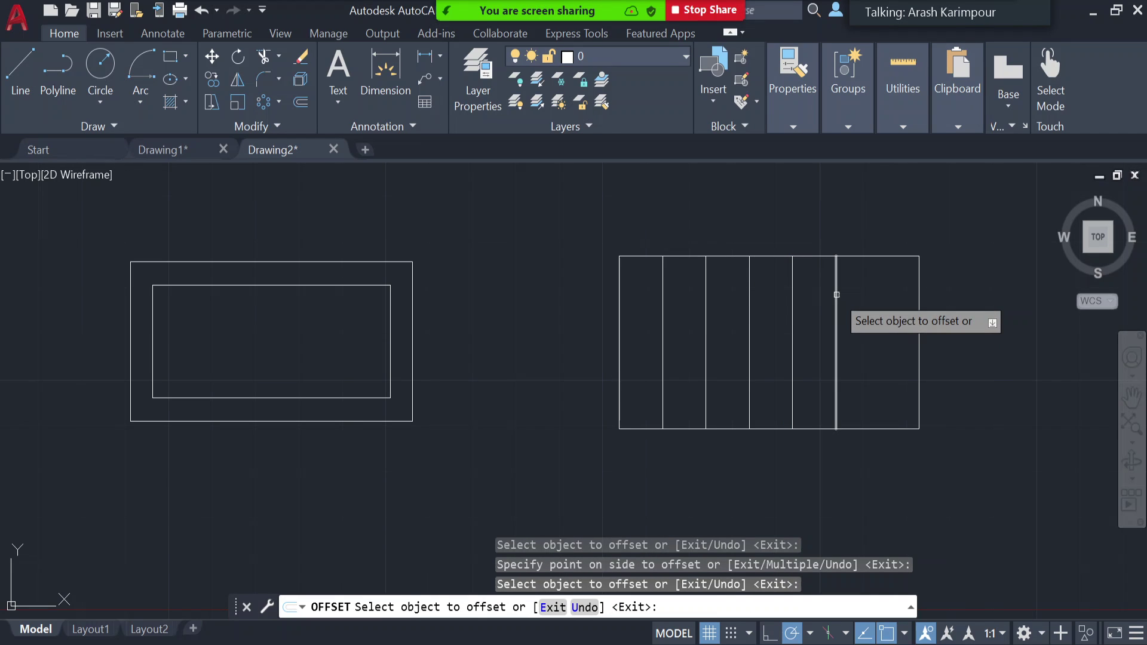
pyautogui.click(835, 296)
pyautogui.click(875, 299)
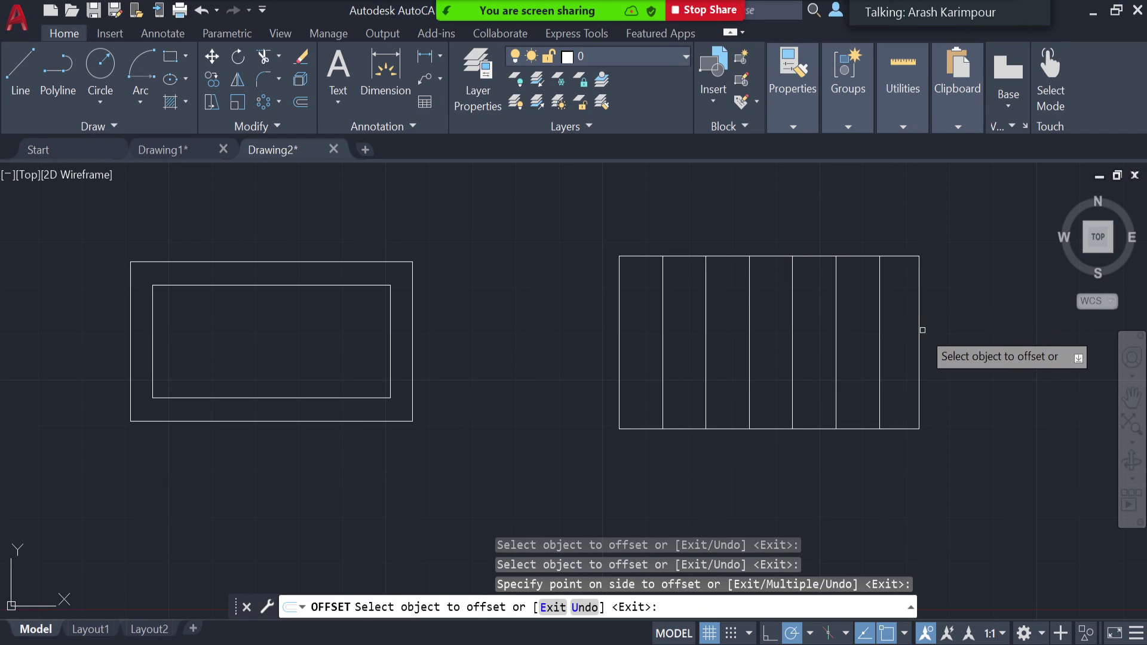
pyautogui.press('Return')
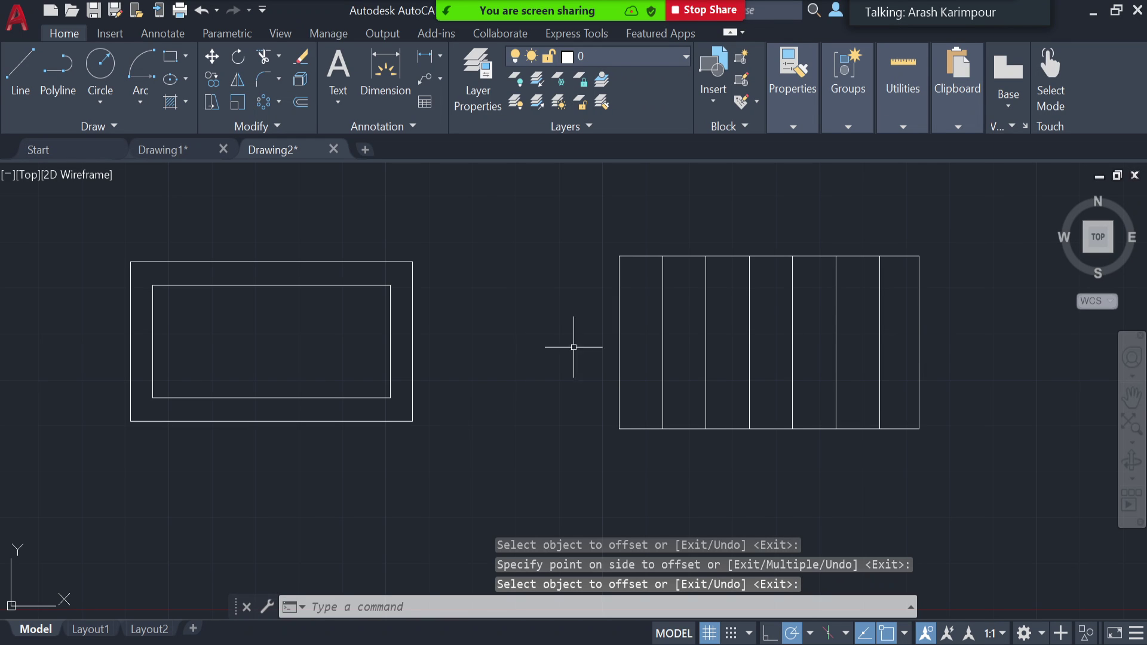